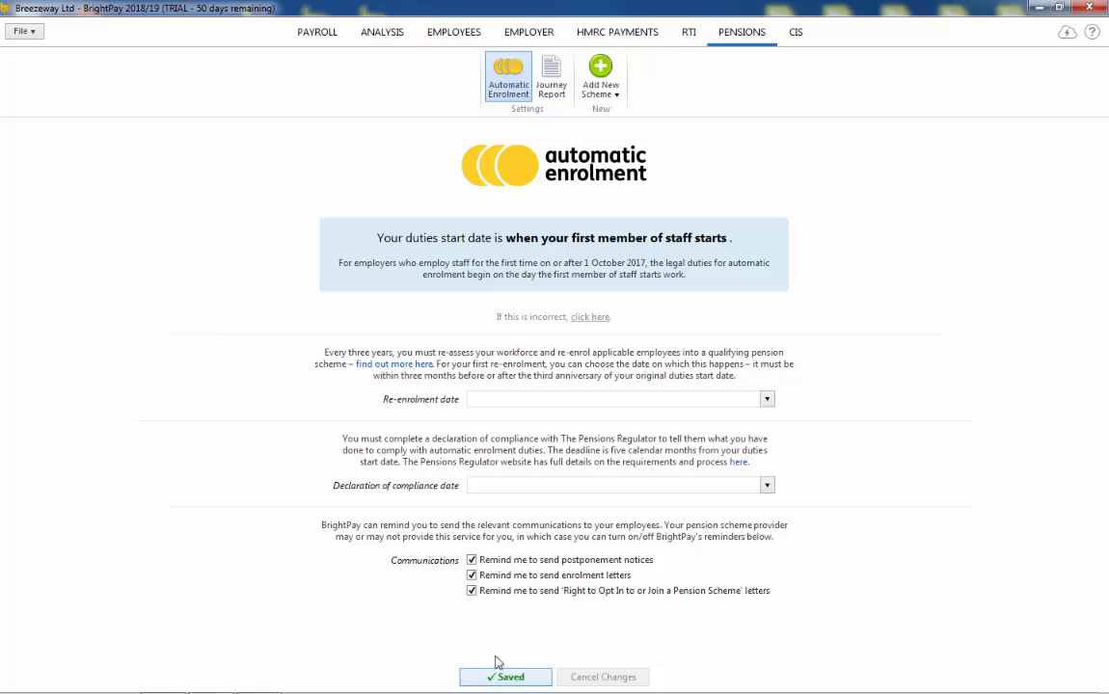
Add a new Aviva automatic enrolment pension scheme with the scheme reference MONTHLY
click(601, 91)
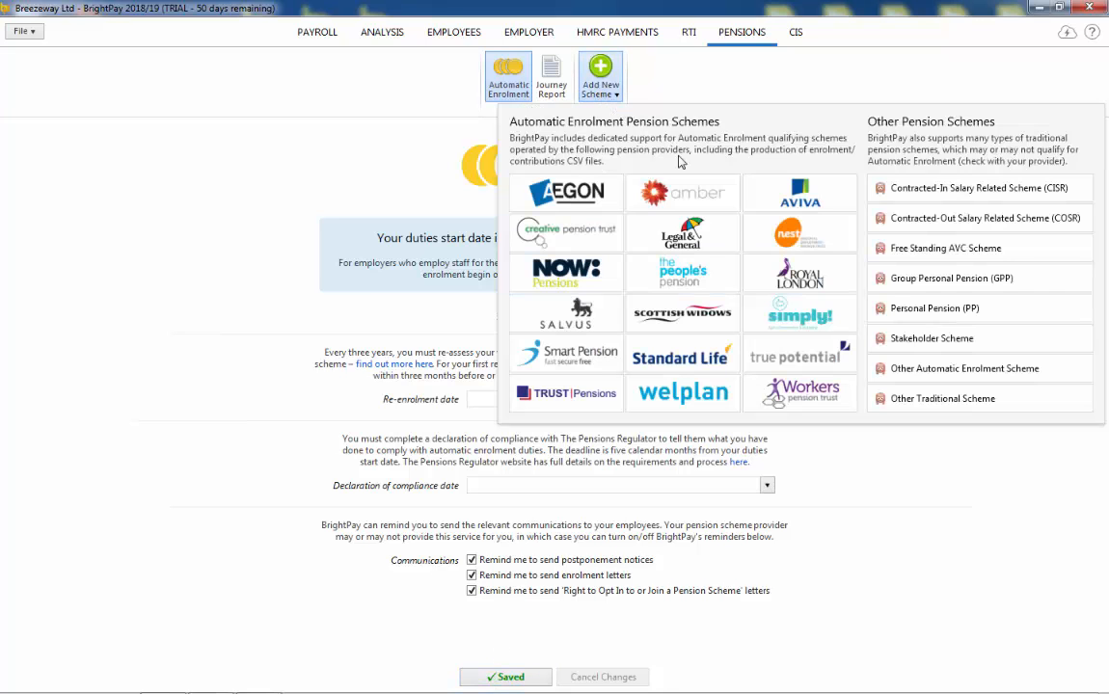
click(771, 205)
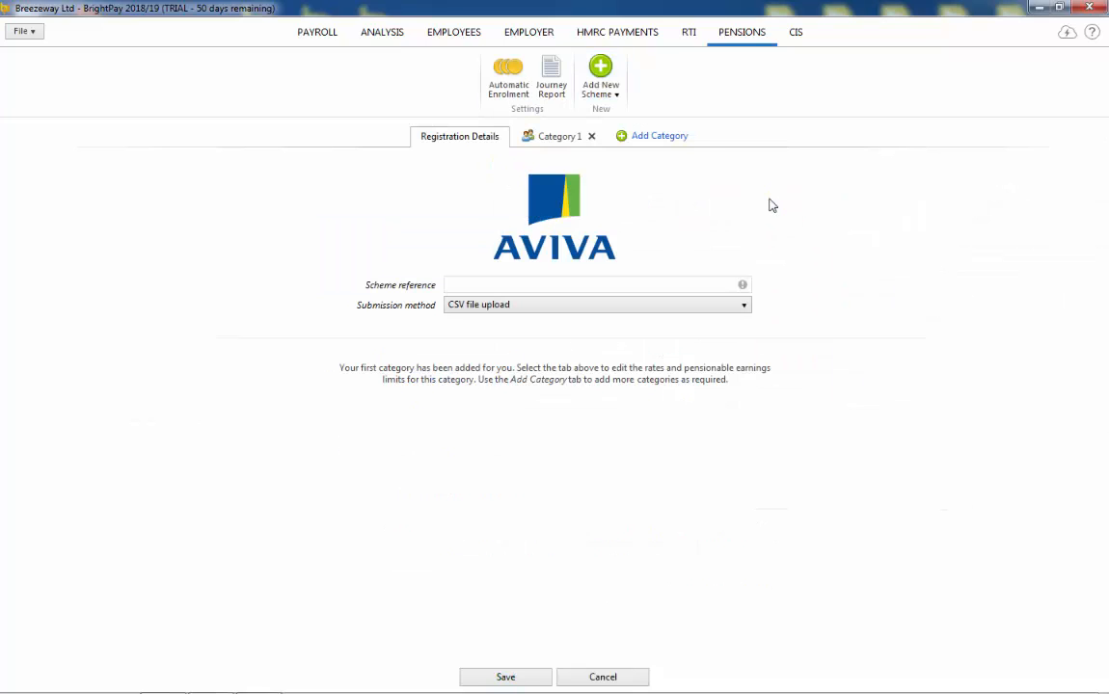
click(621, 282)
text(MONTHLY)
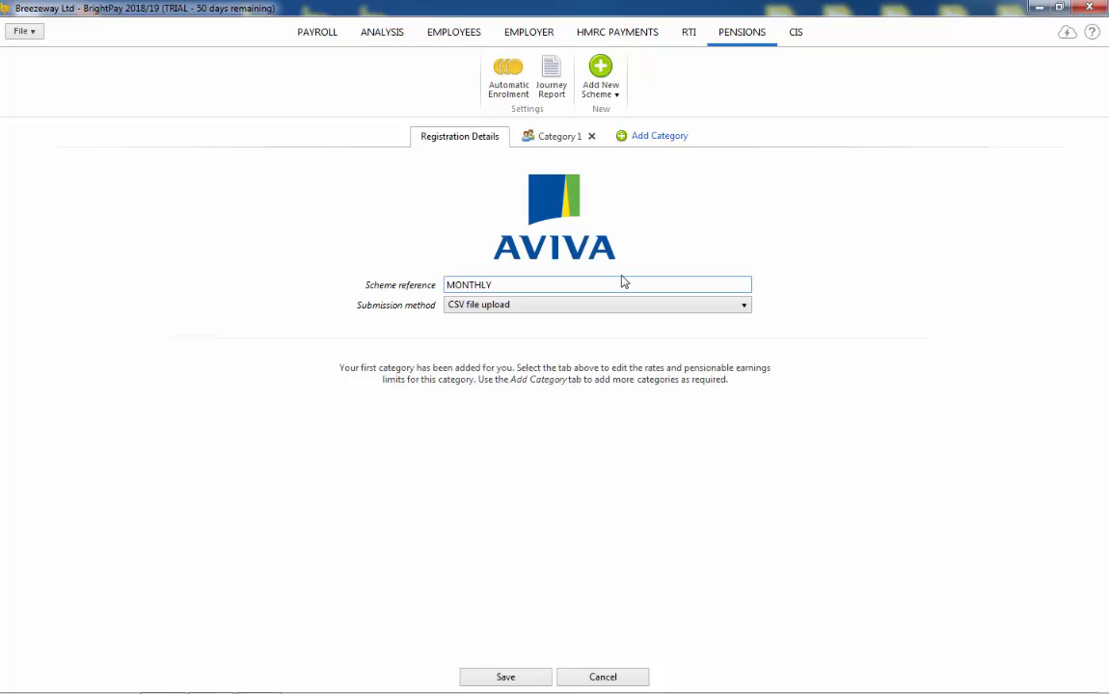
Give the scheme's first category the ID TK123456, keeping phased minimum contribution rates and standard qualifying earnings, and save the scheme
click(556, 142)
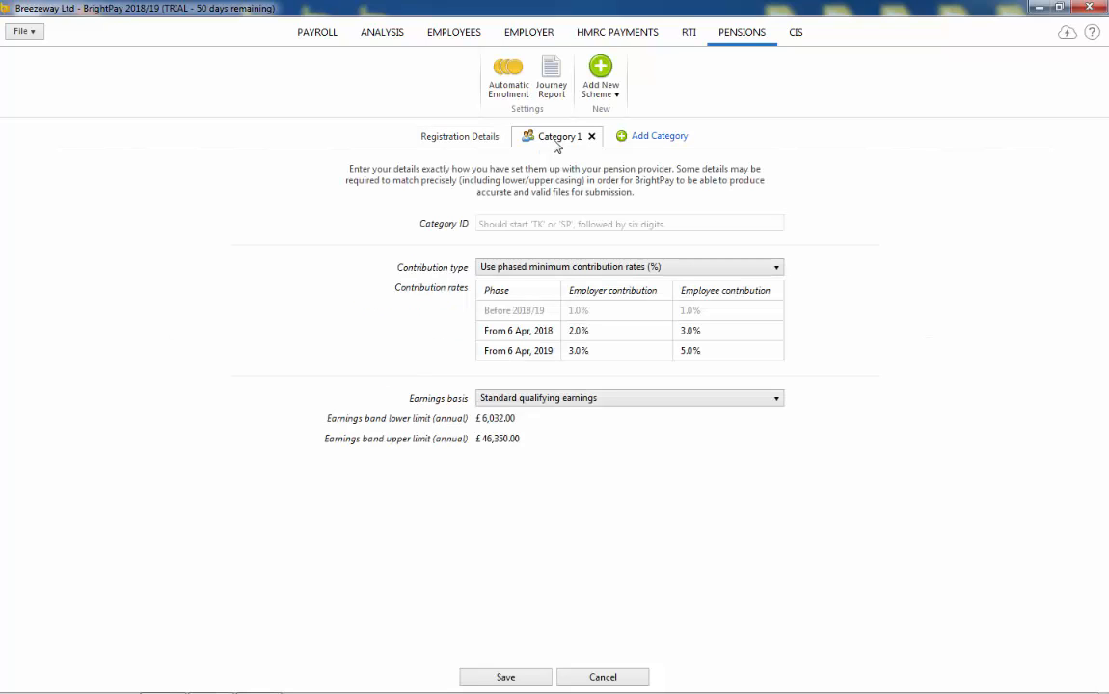
click(510, 224)
text(T)
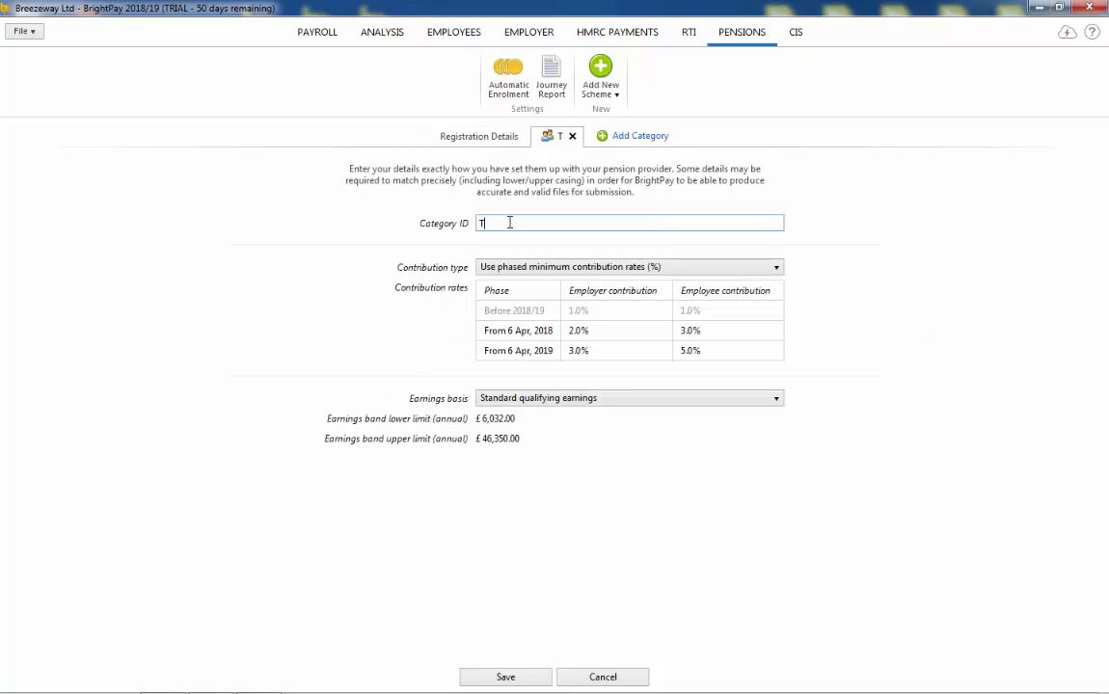
text(K123456)
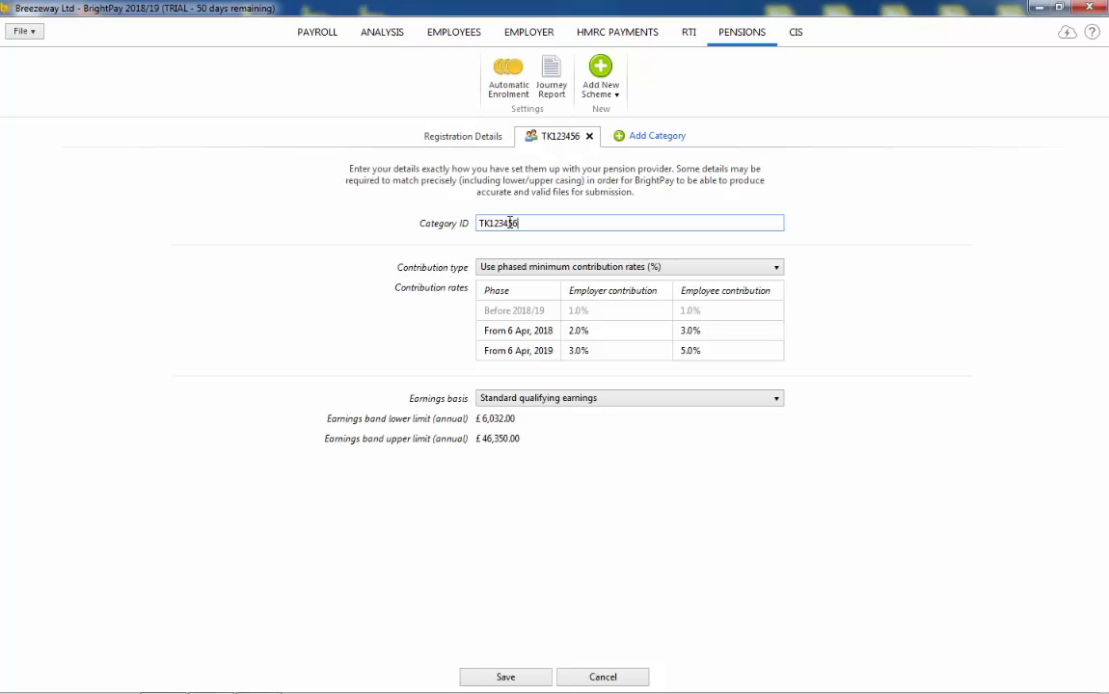
click(507, 268)
click(508, 282)
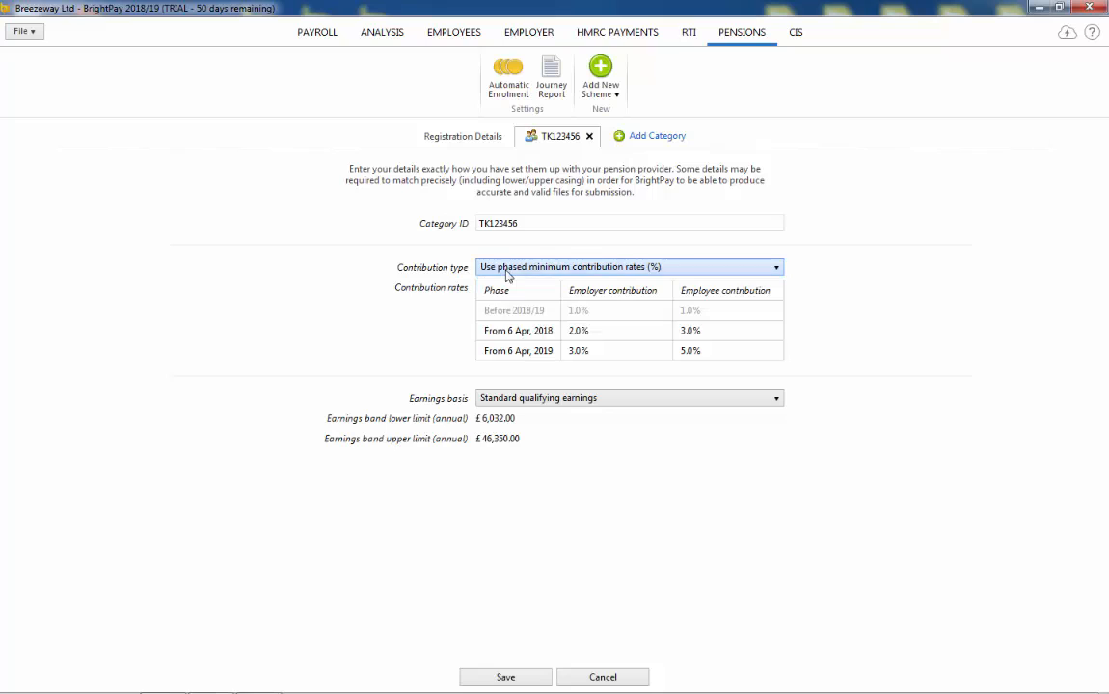
click(510, 400)
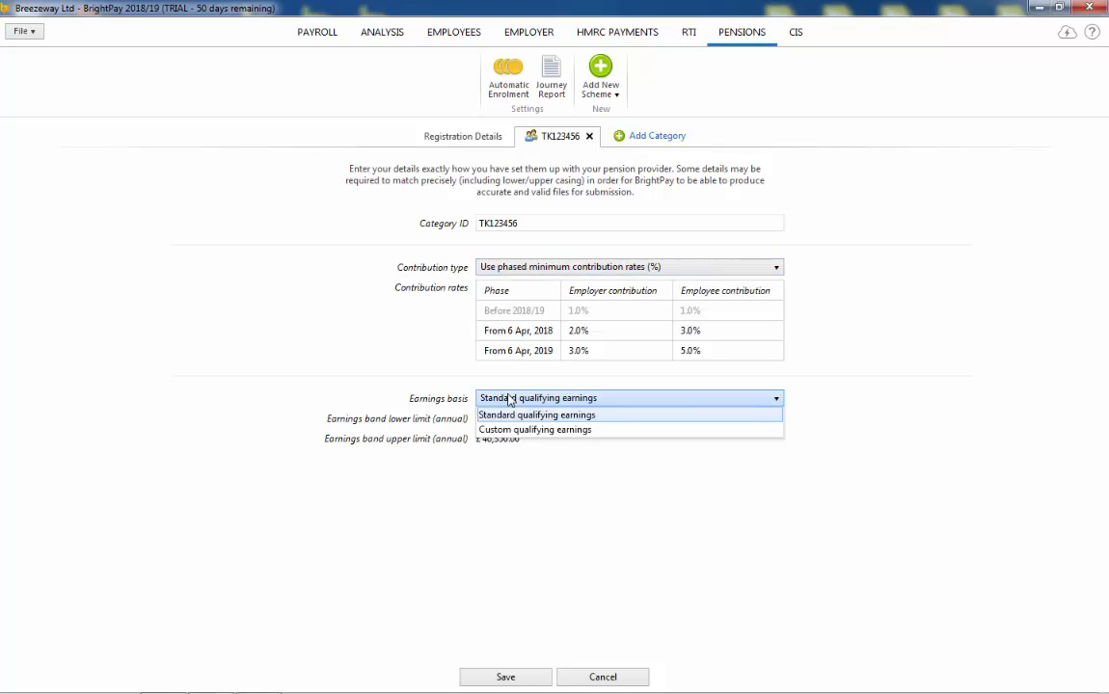
click(511, 399)
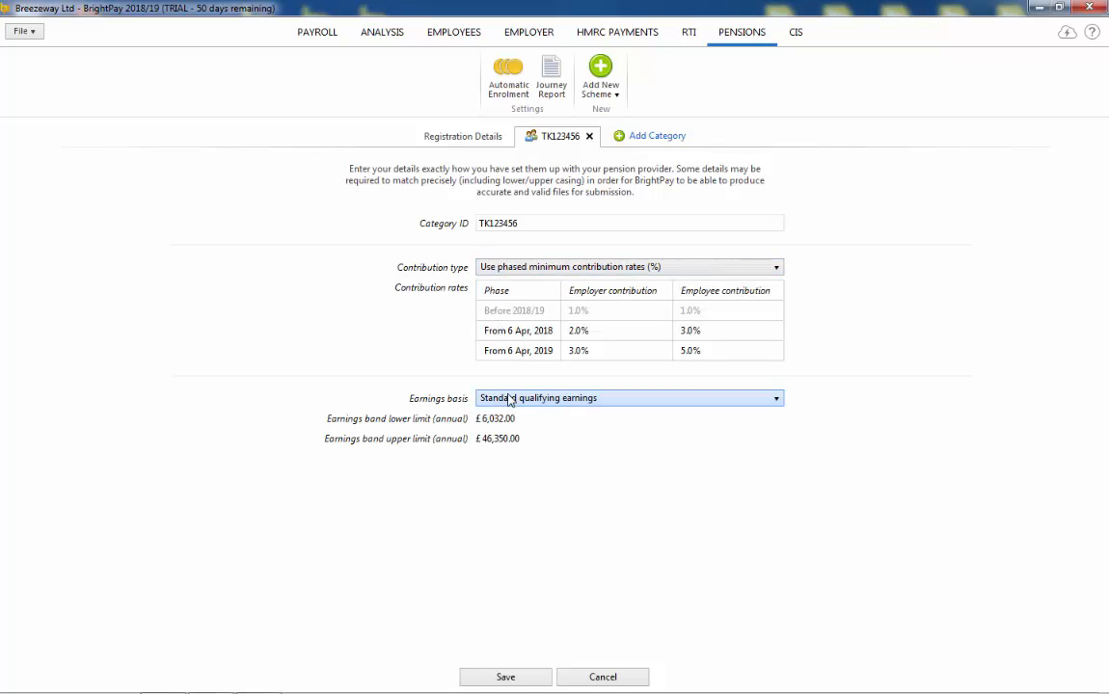
click(510, 681)
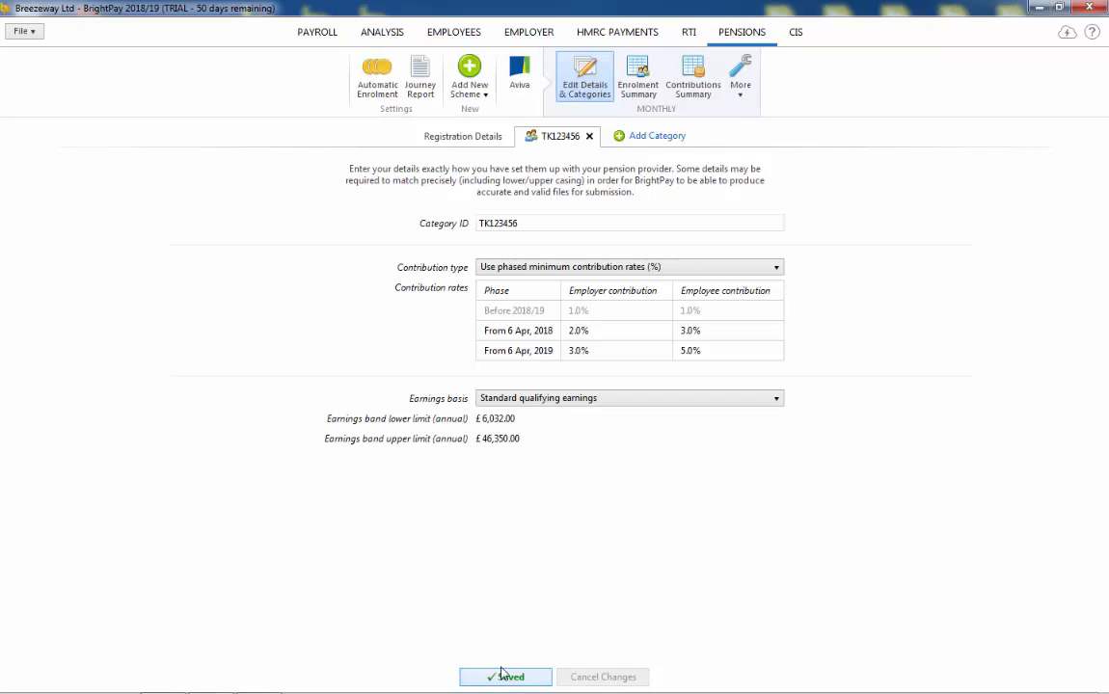
Check the automatic enrolment notices on the first three employees' payslips in the monthly payroll
click(317, 35)
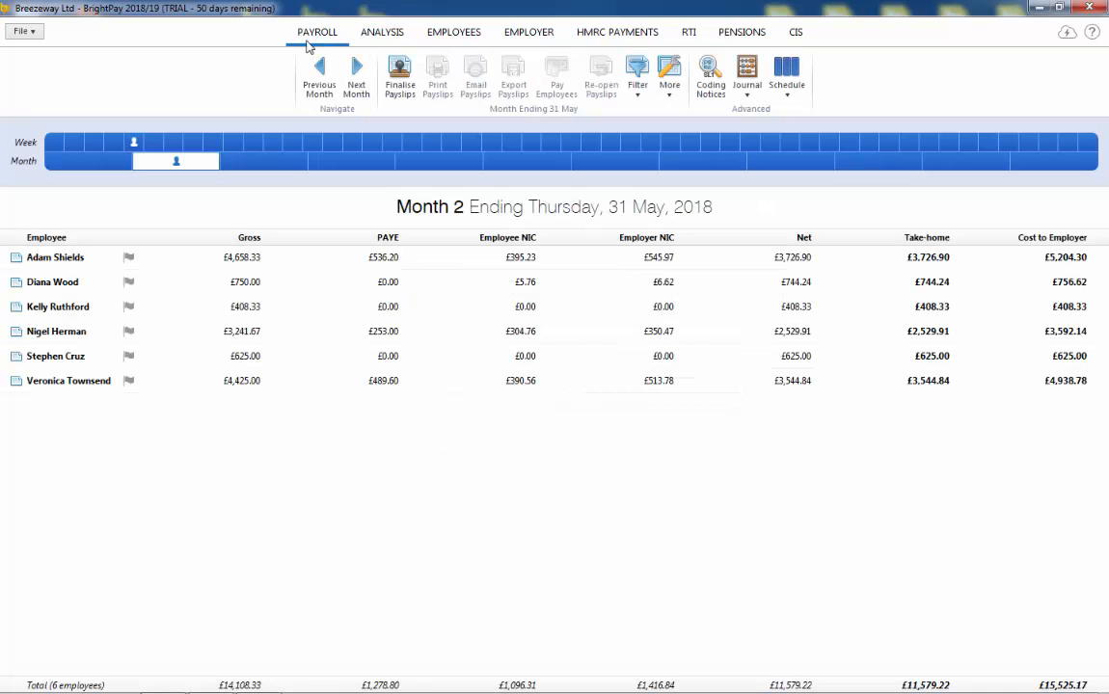
click(139, 260)
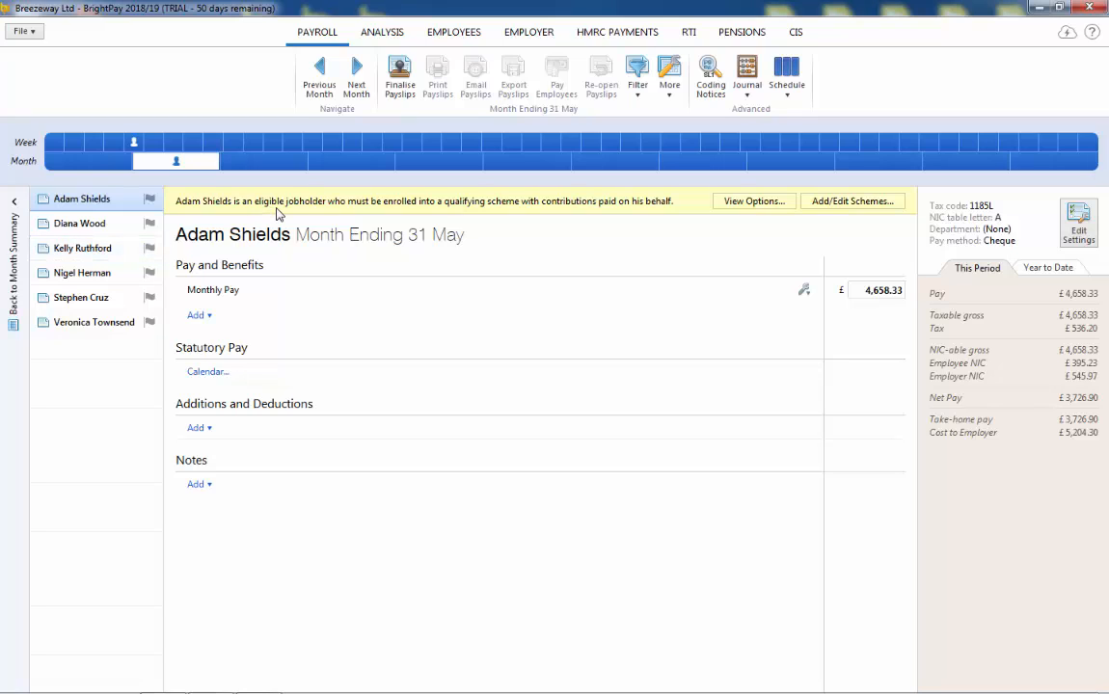
click(125, 225)
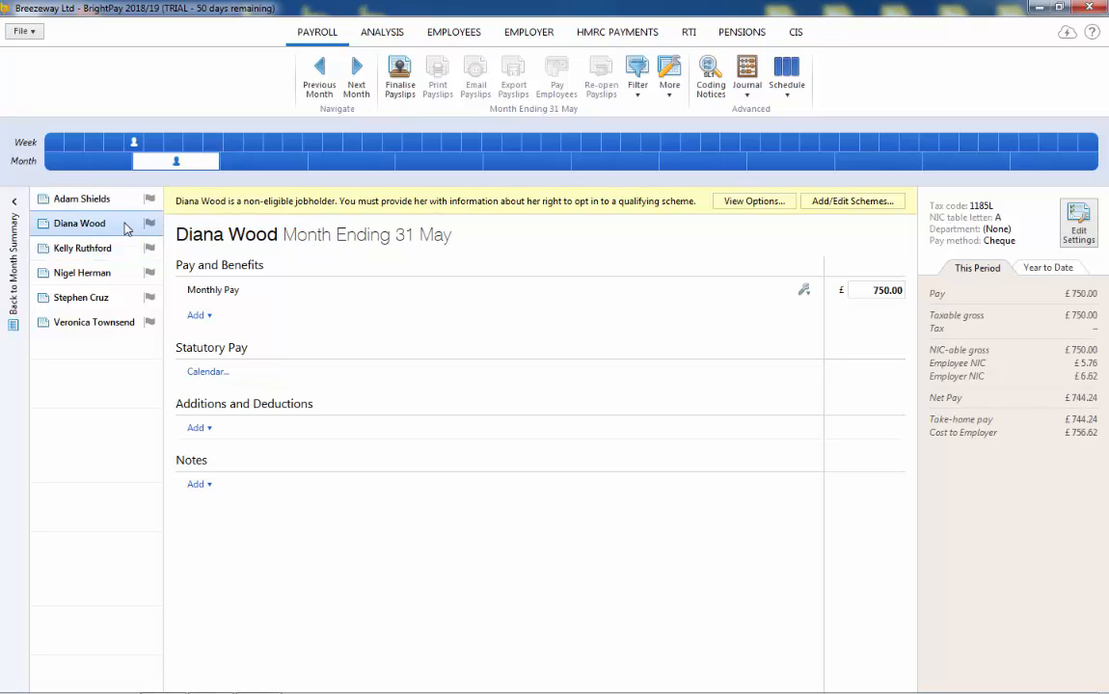
click(126, 253)
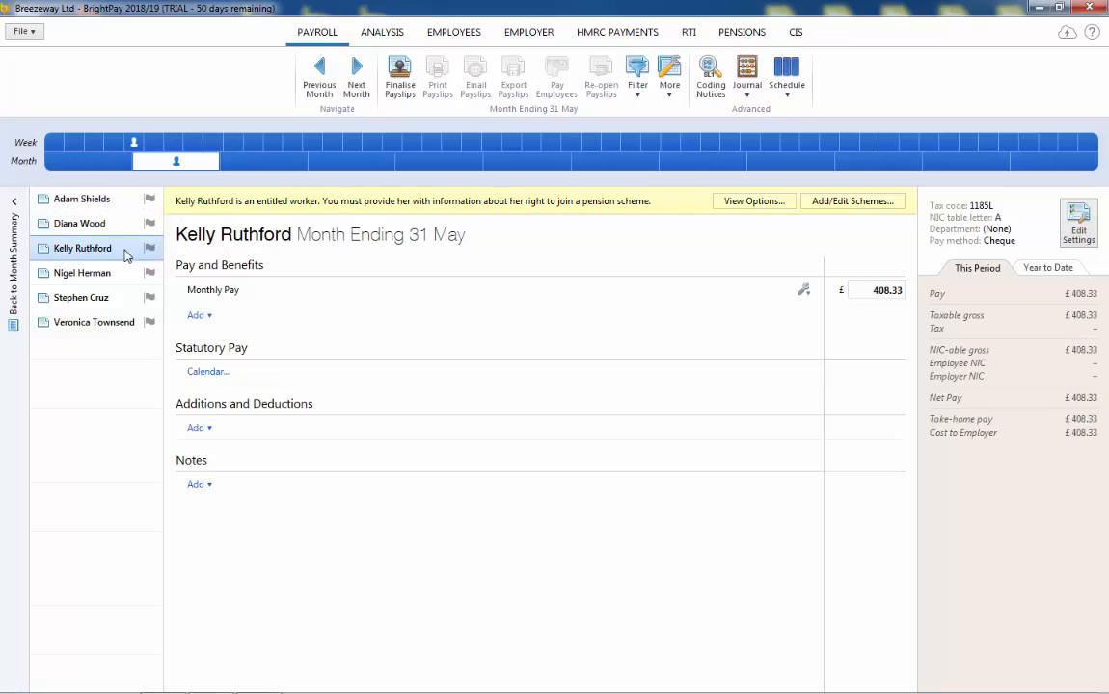
Enrol the first employee in Aviva category TK123456 from 1 May, 2018 with tax relief at source
click(121, 200)
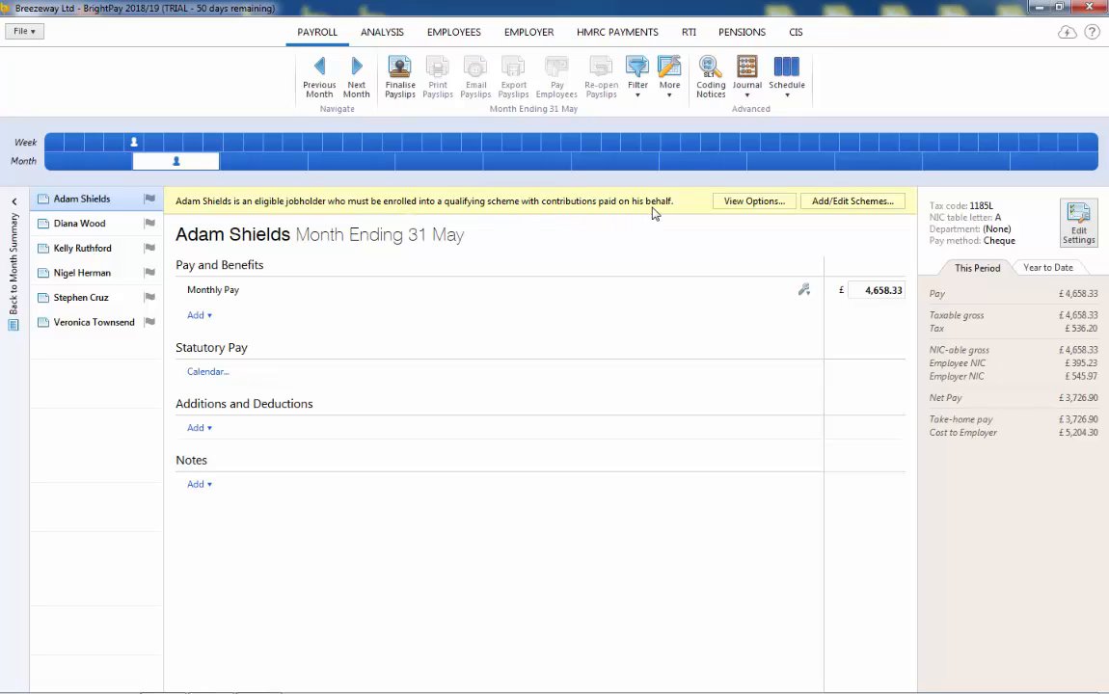
click(753, 202)
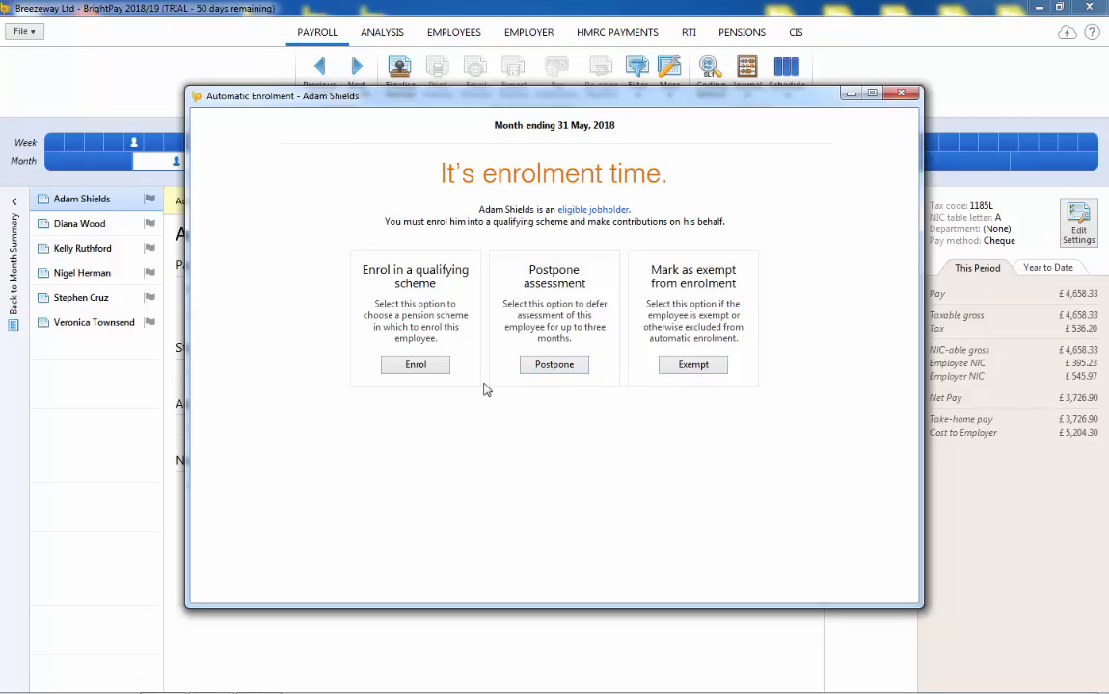
click(434, 375)
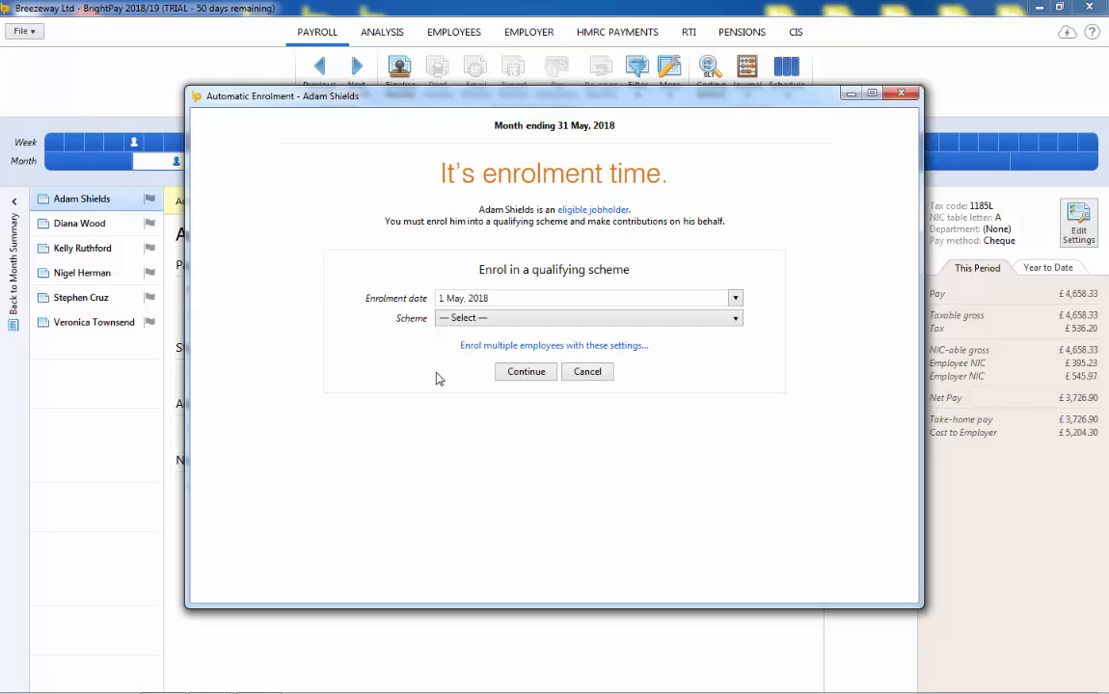
click(461, 318)
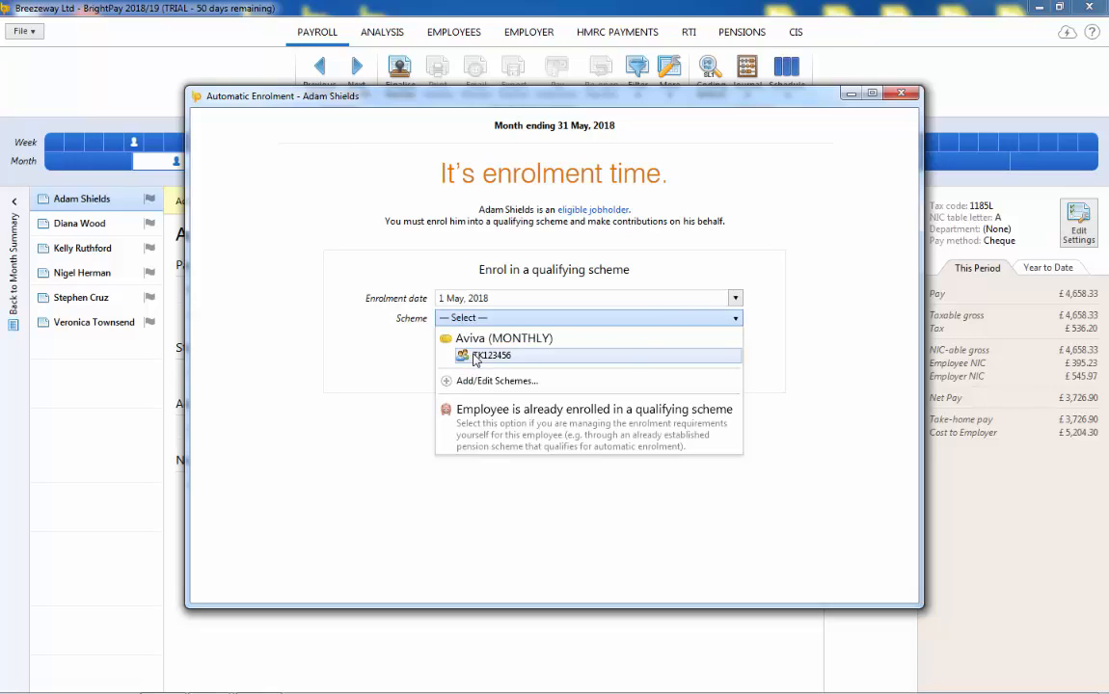
click(477, 355)
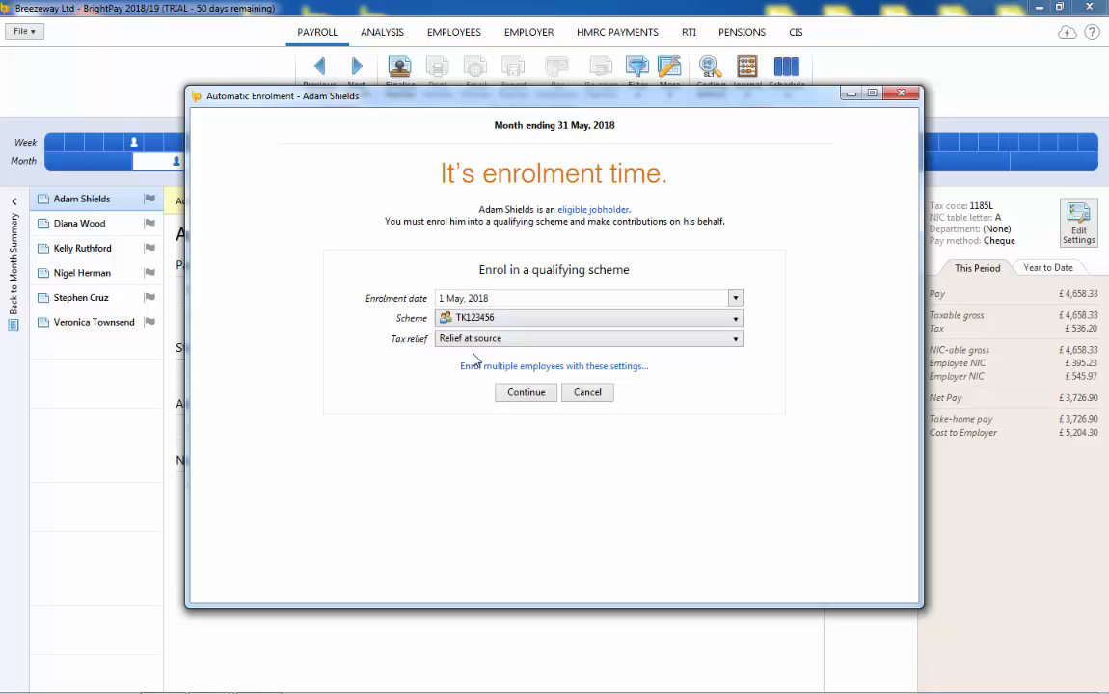
click(526, 394)
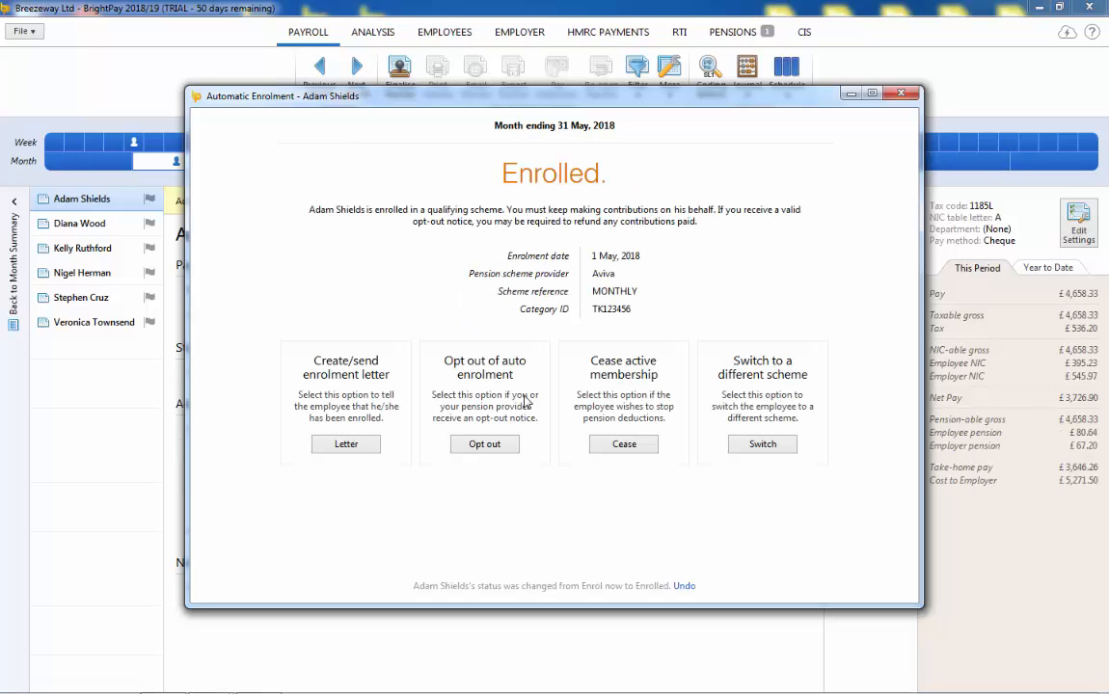
Mark the enrolment letter as done for this employee only and close the automatic enrolment window
click(346, 445)
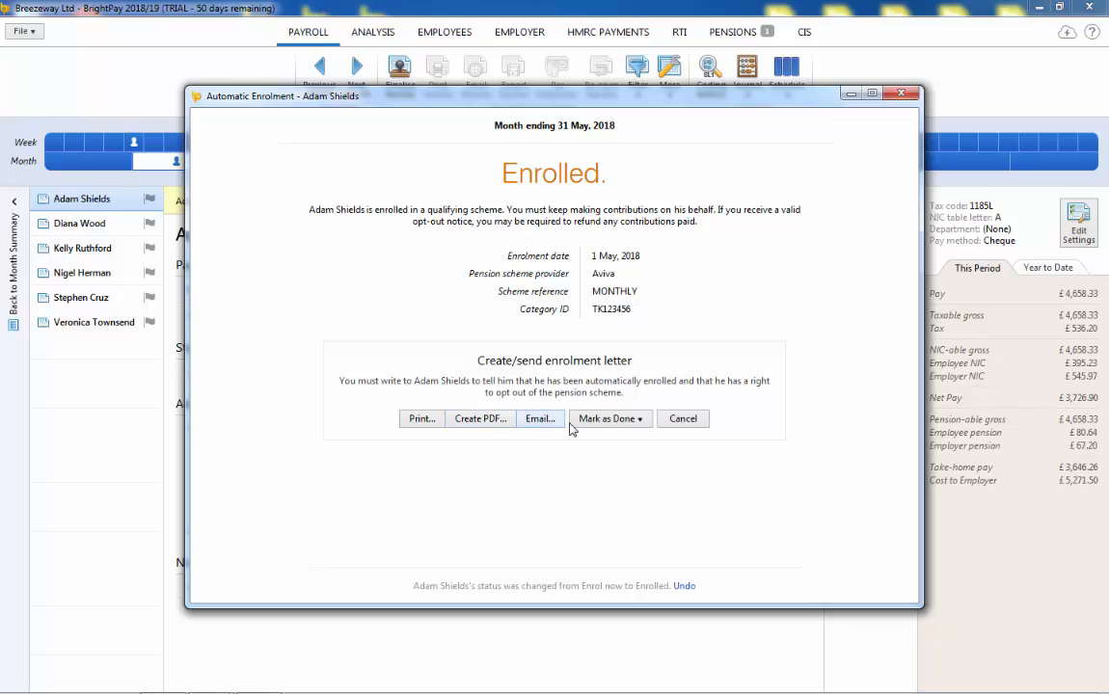
click(606, 427)
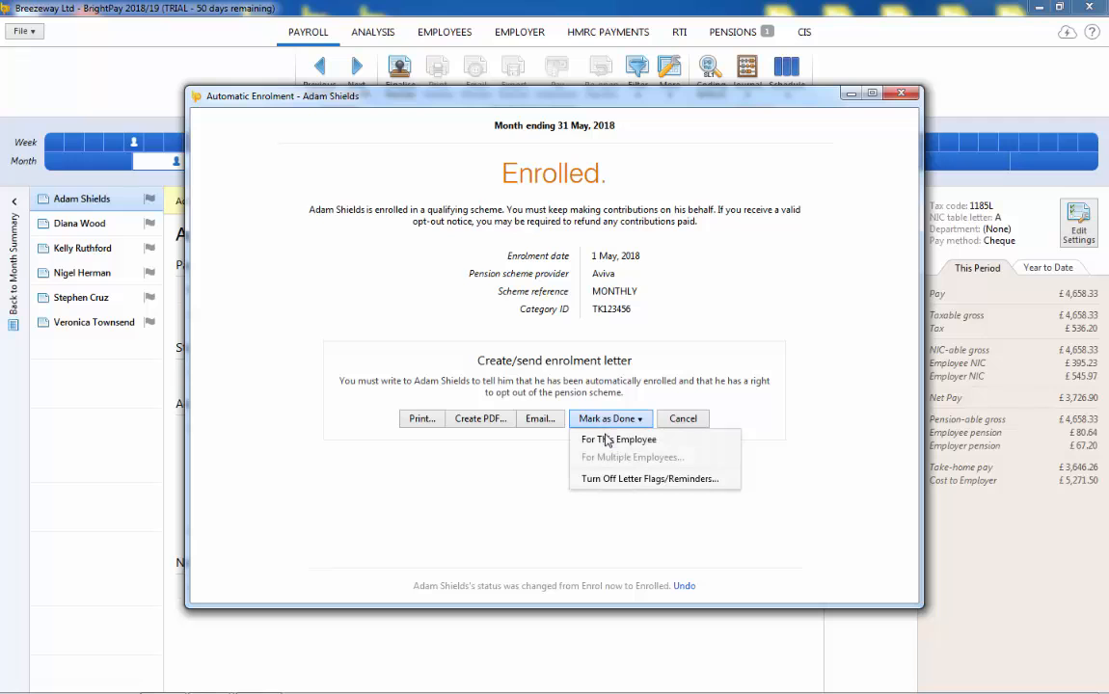
click(606, 437)
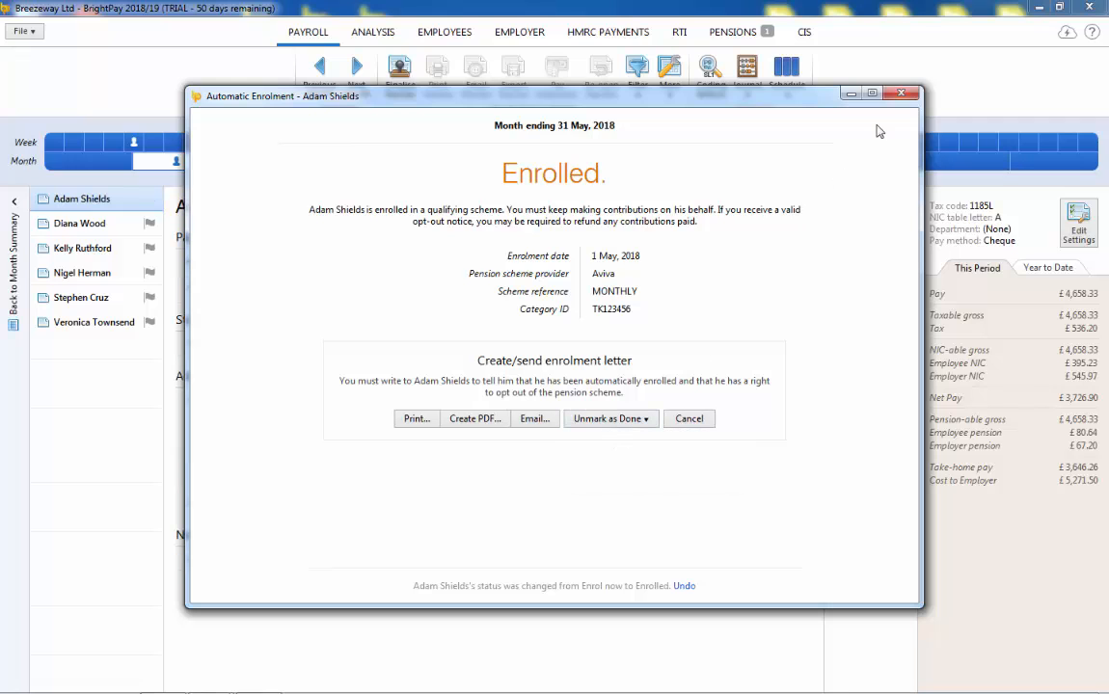
click(898, 97)
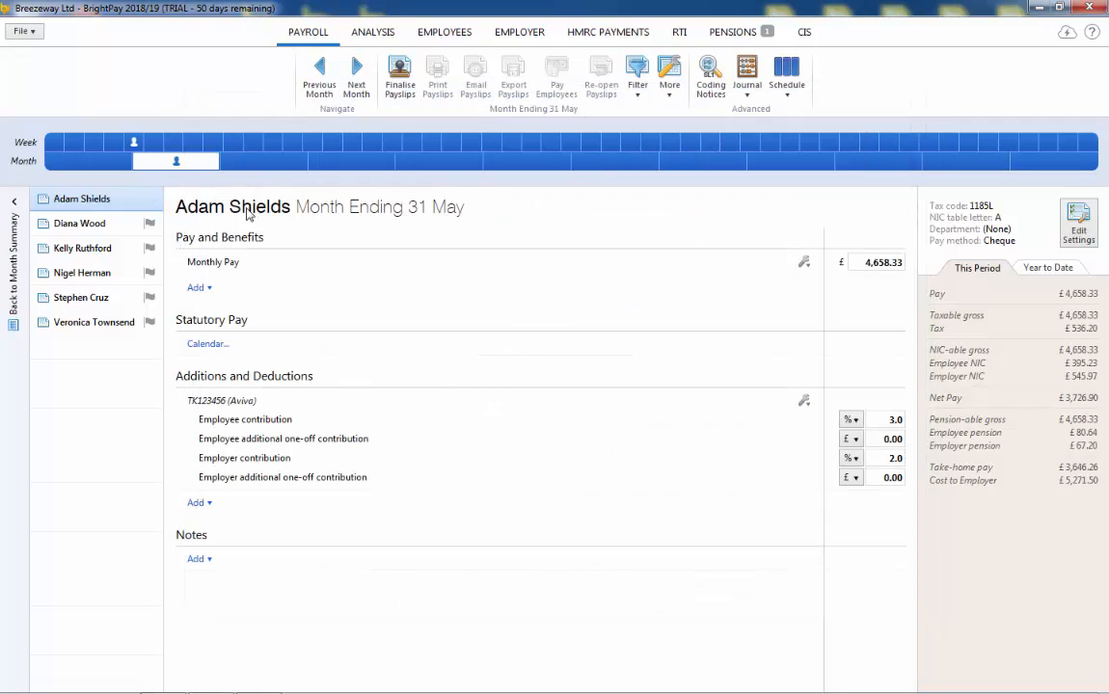
Review the automatic enrolment options for the second employee, a non-eligible jobholder, and the third, an entitled worker
click(129, 228)
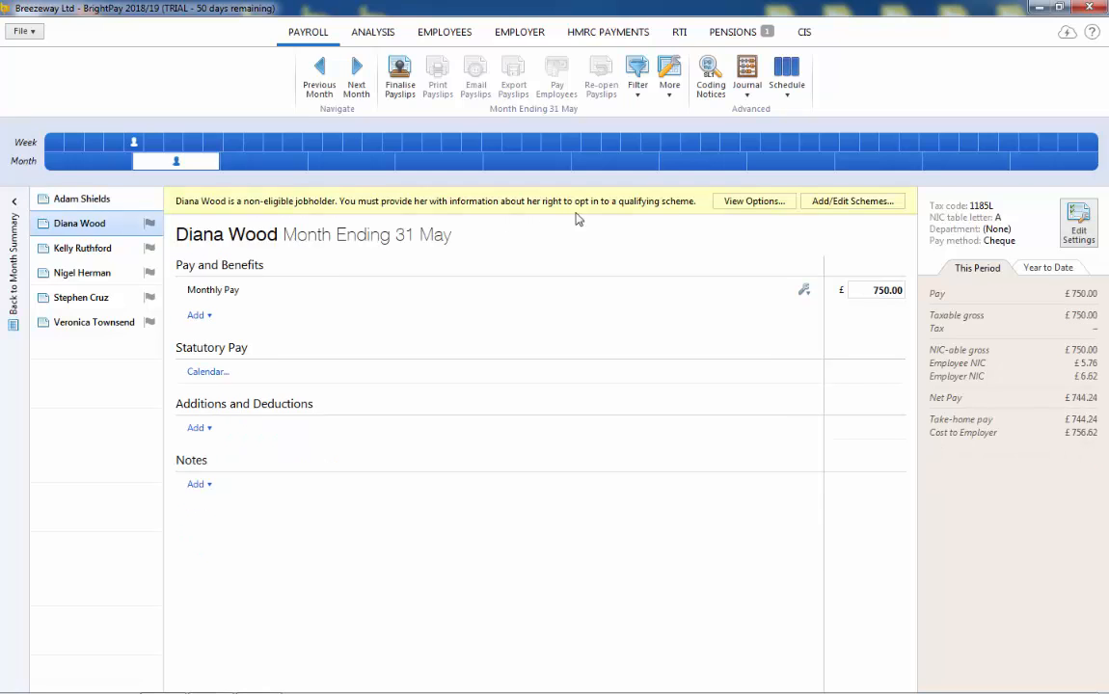
click(755, 202)
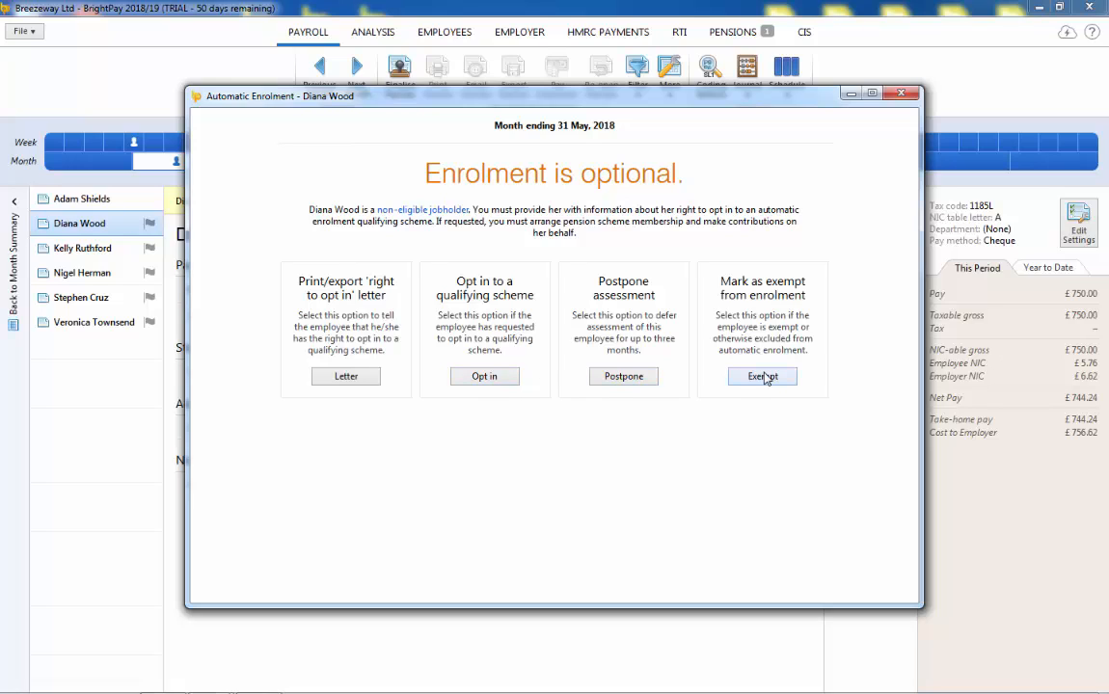
click(899, 94)
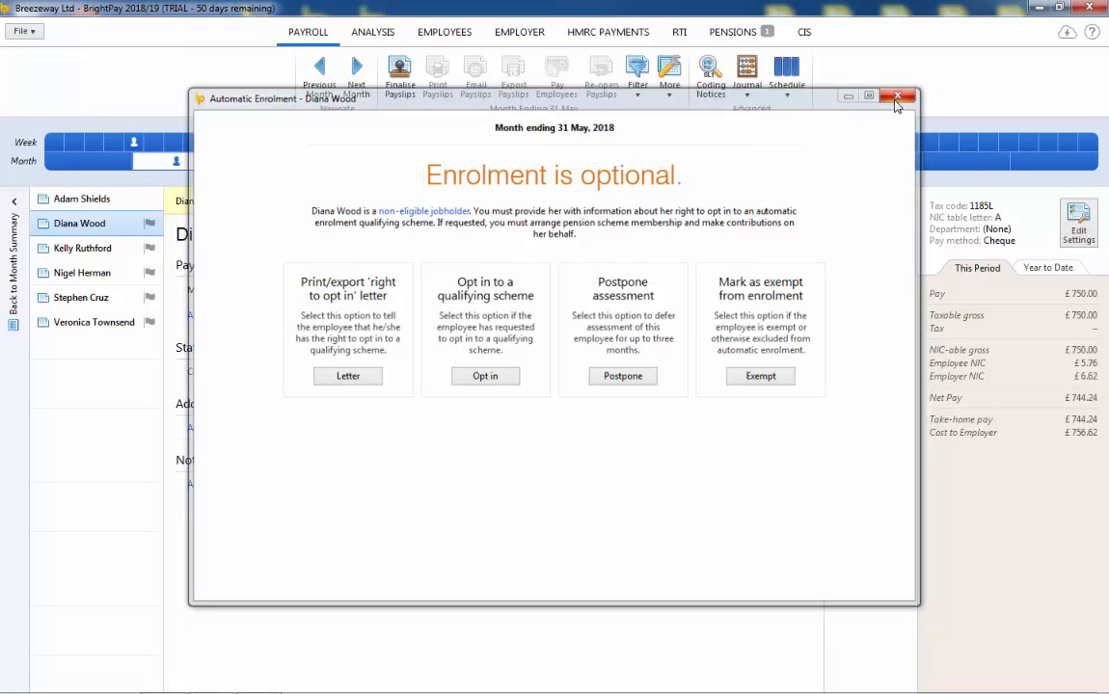
click(124, 248)
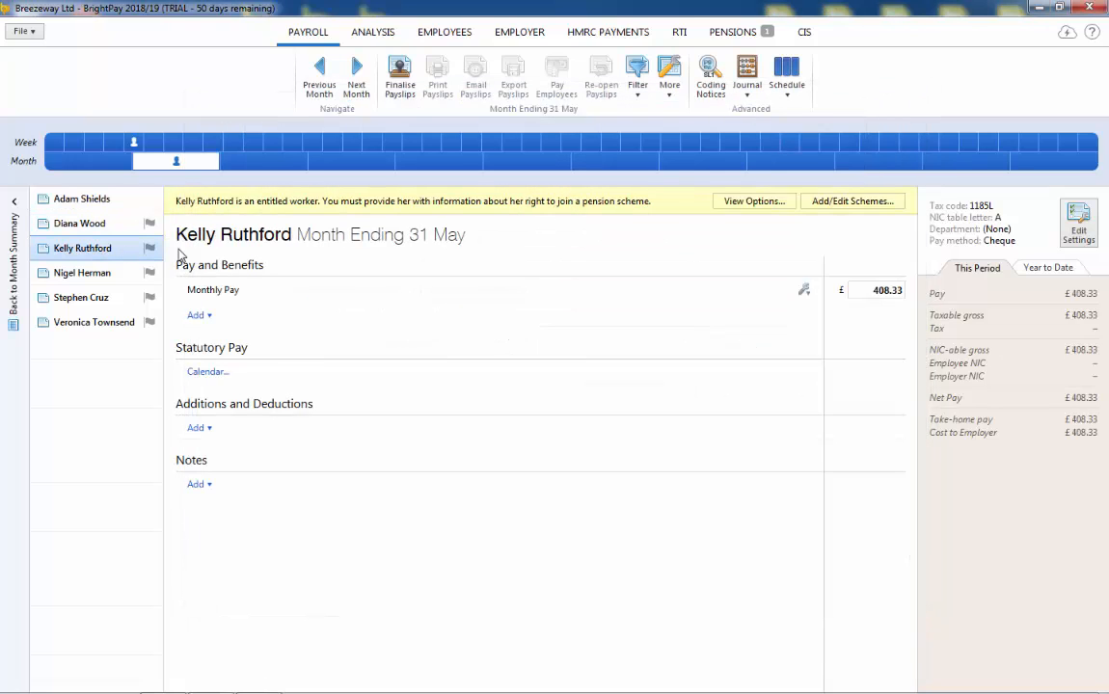
click(762, 201)
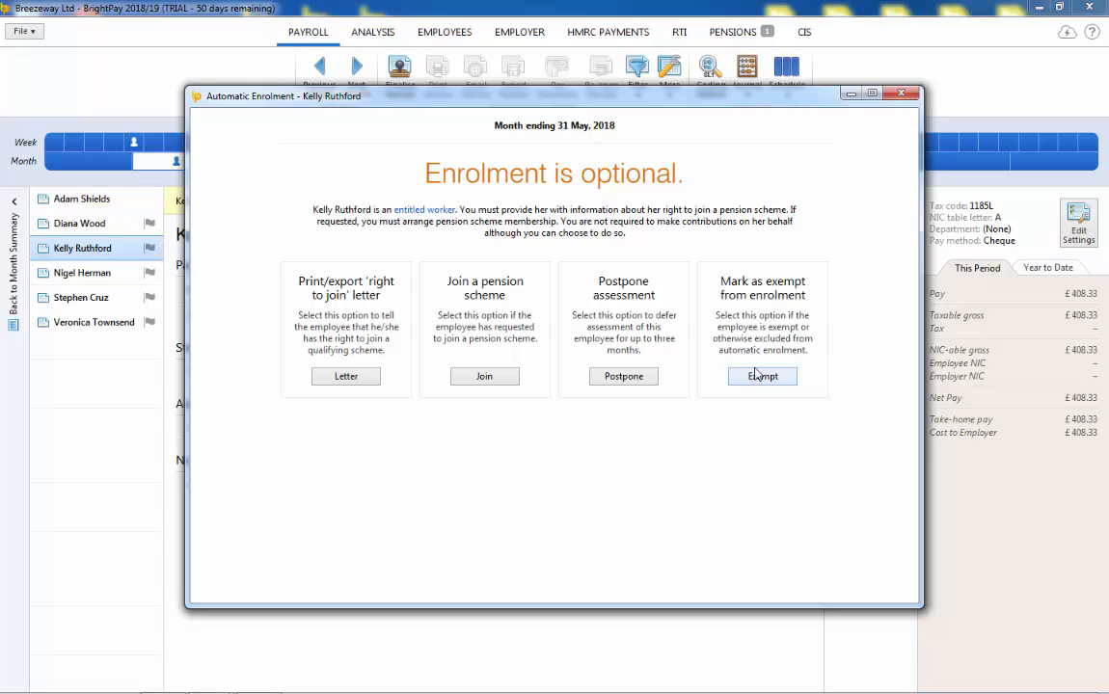
click(911, 100)
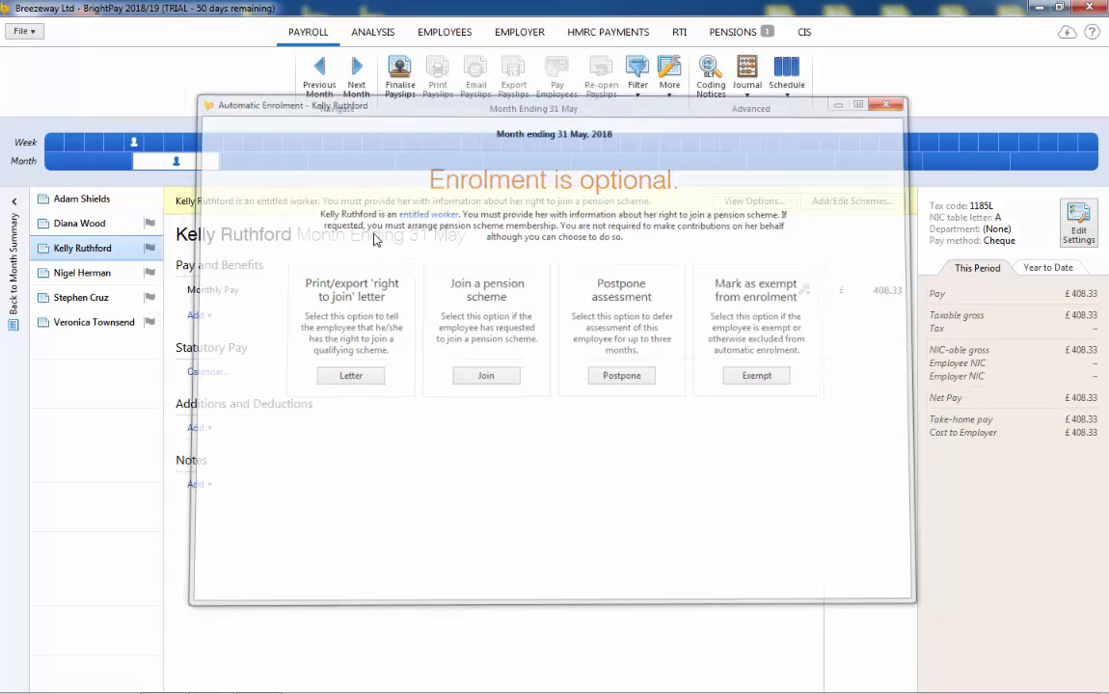
Enrol the fourth and sixth employees together in Aviva category TK123456 from 1 May, 2018 with tax relief at source
click(119, 275)
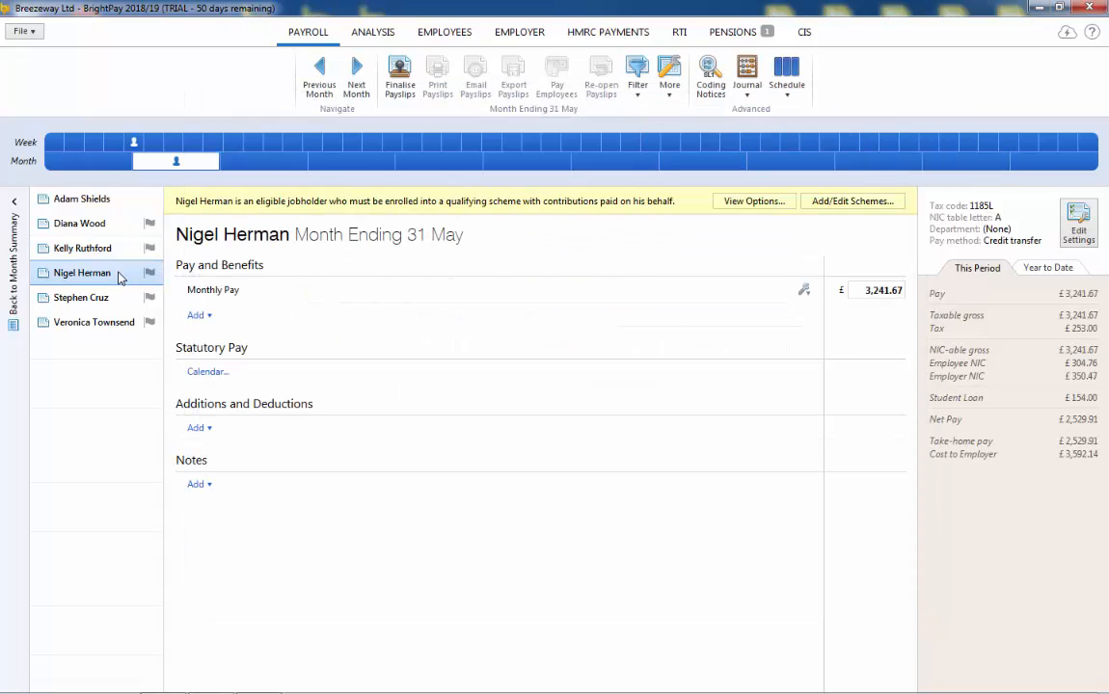
click(730, 207)
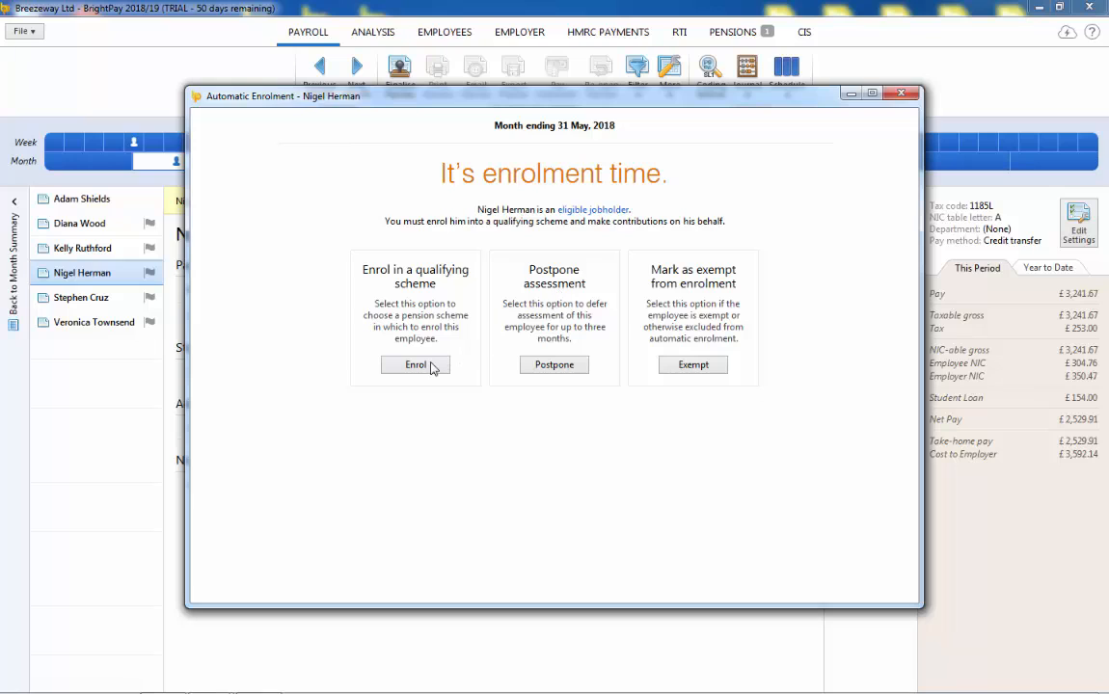
click(432, 365)
click(453, 318)
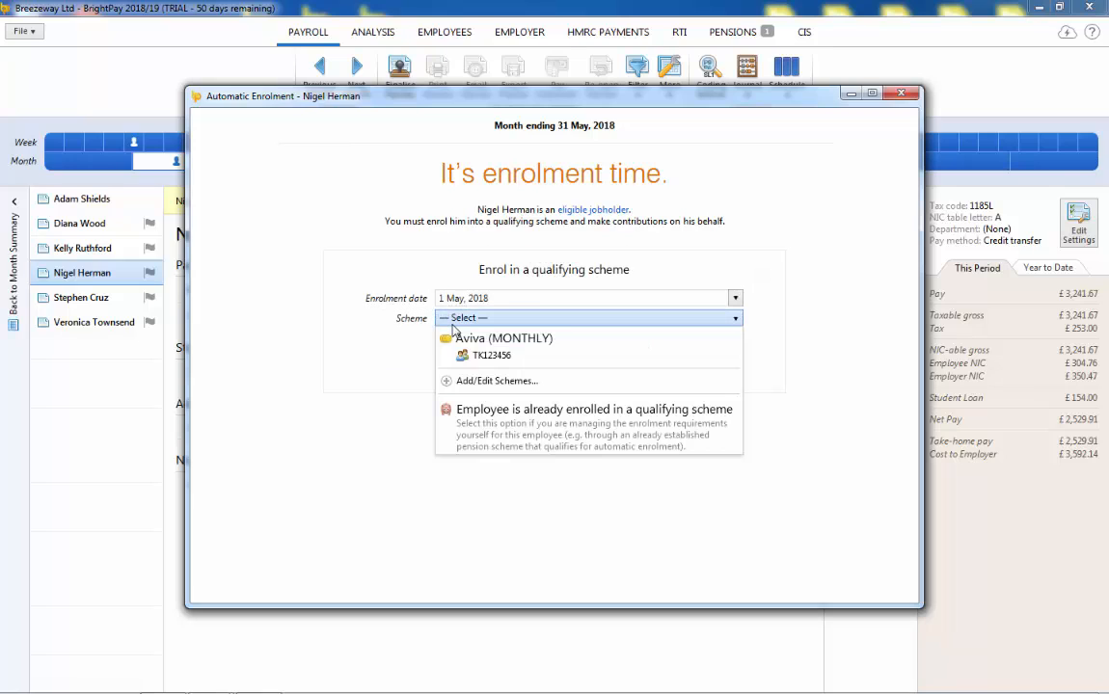
click(482, 355)
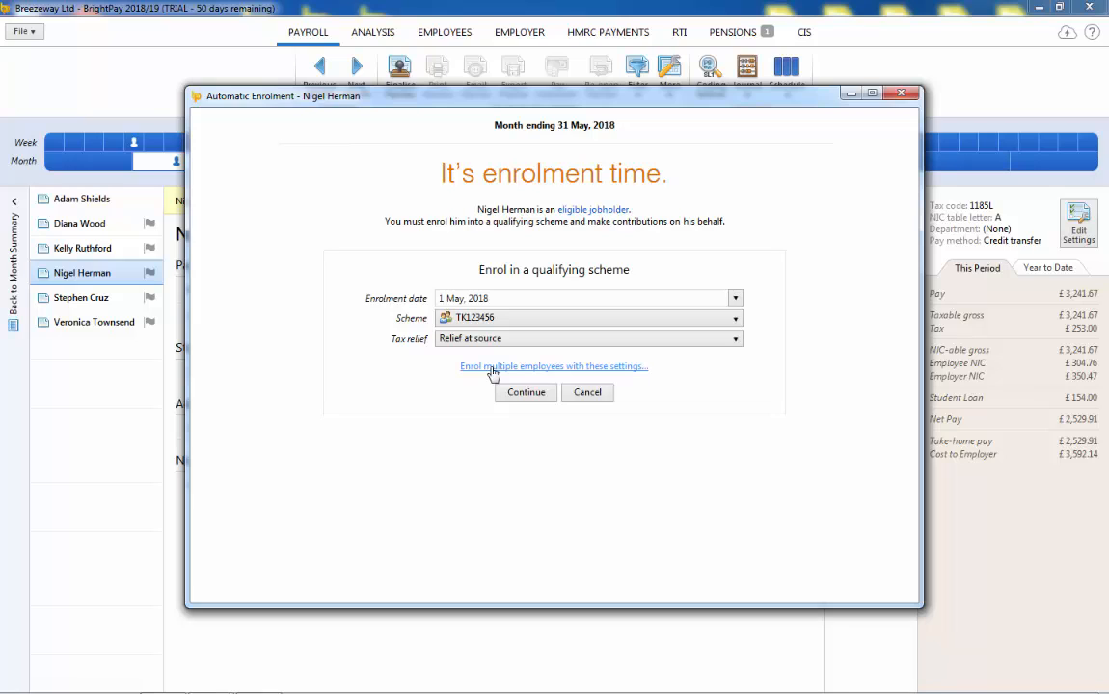
click(491, 368)
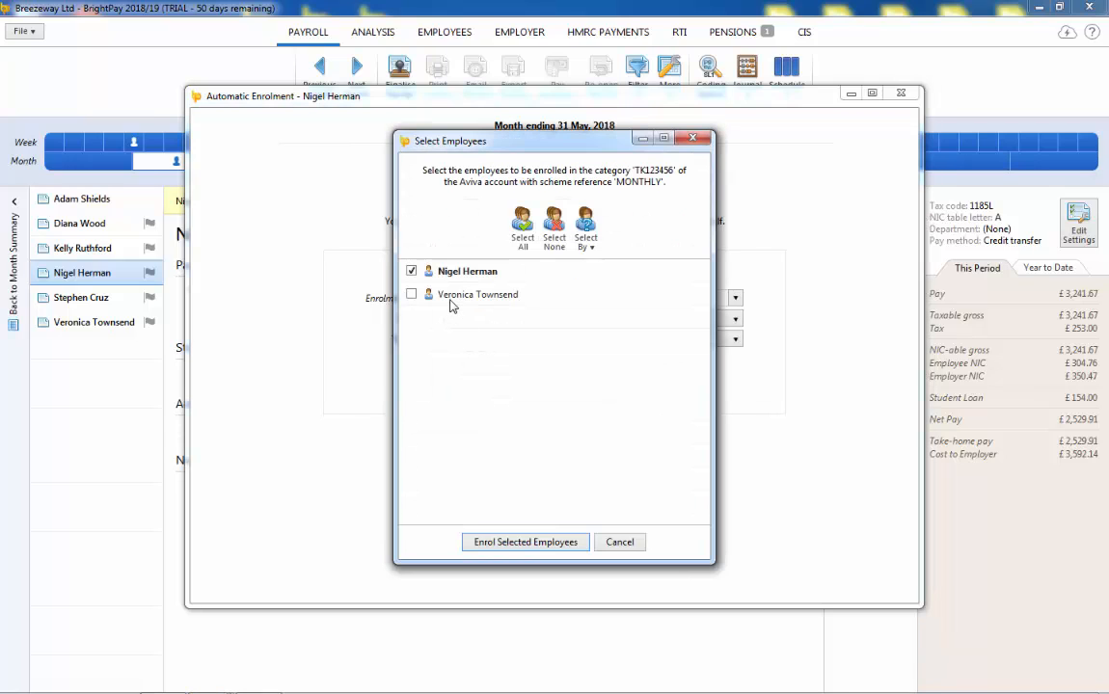
click(450, 299)
click(542, 542)
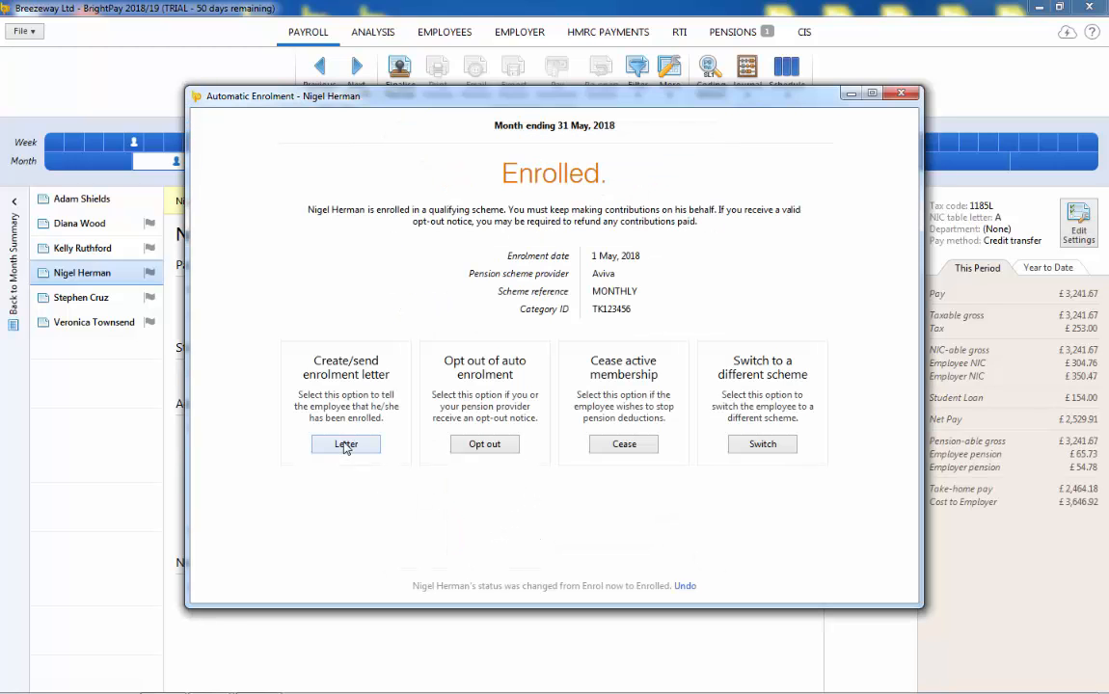
Mark the enrolment letters as done for both newly enrolled employees and close the automatic enrolment window
click(345, 444)
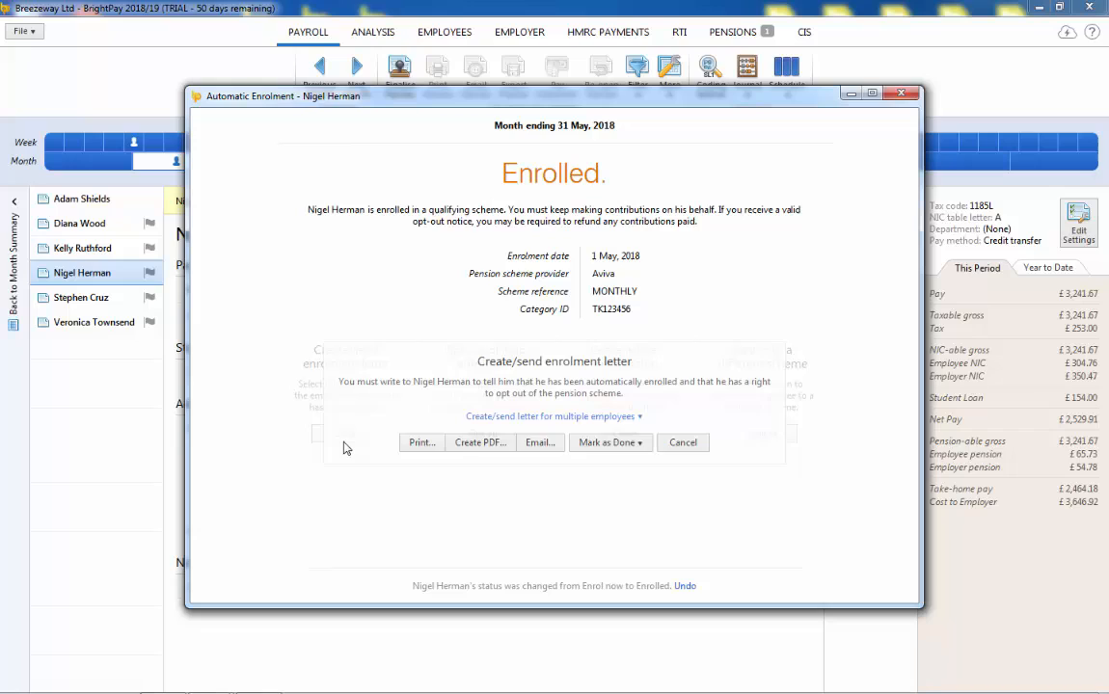
click(500, 415)
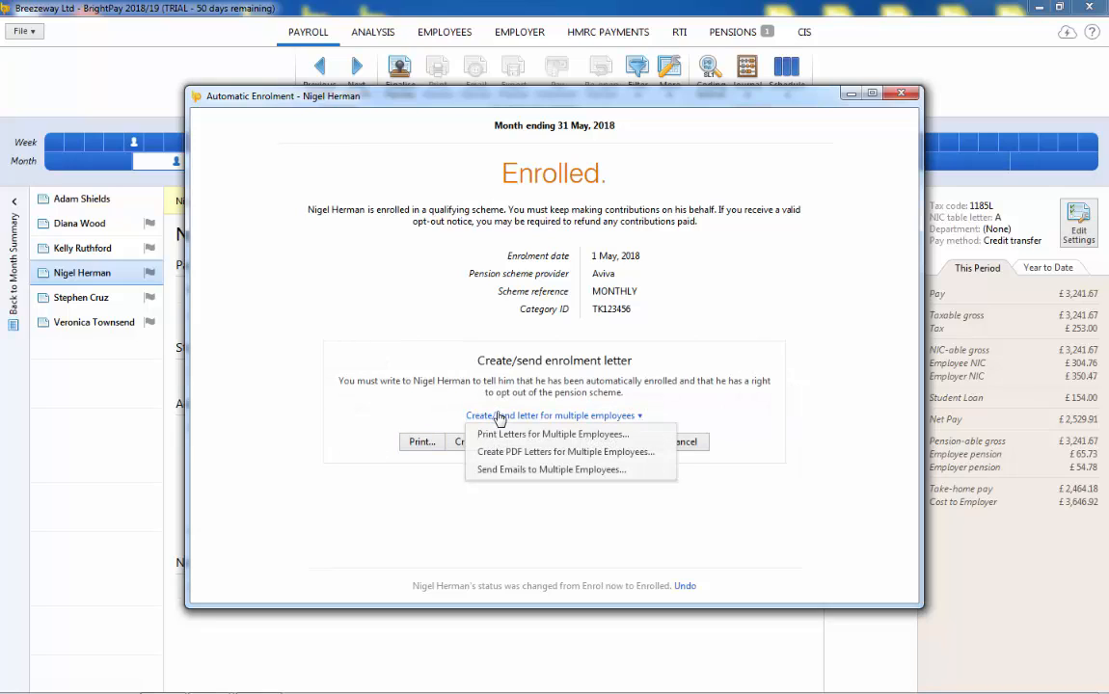
click(610, 442)
click(610, 442)
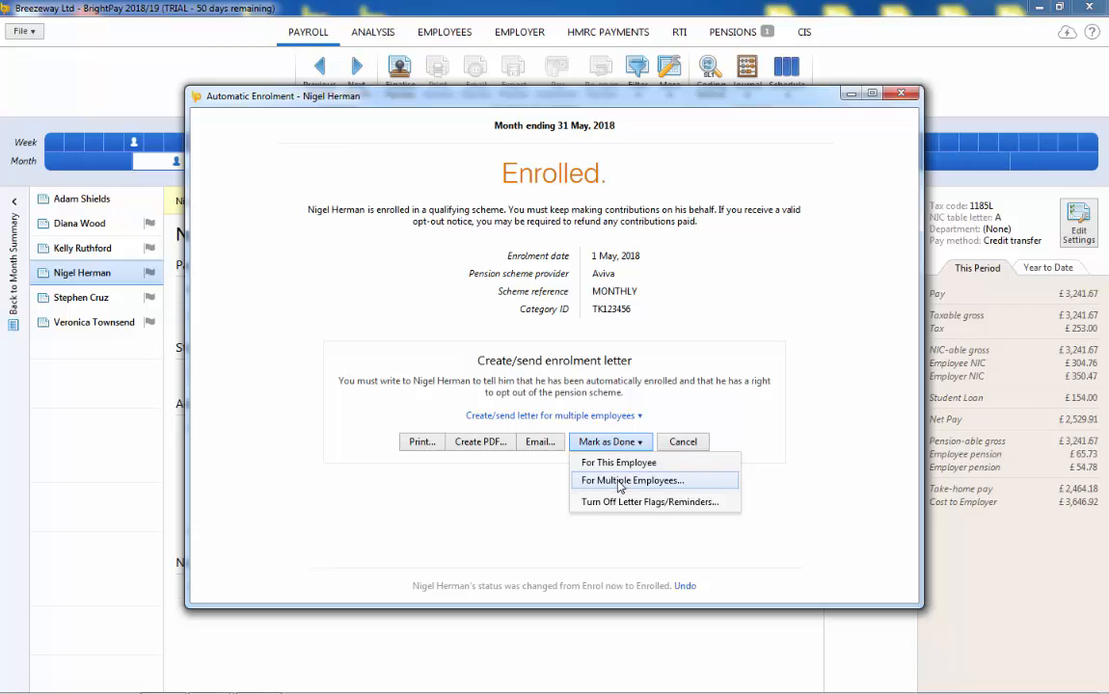
click(618, 481)
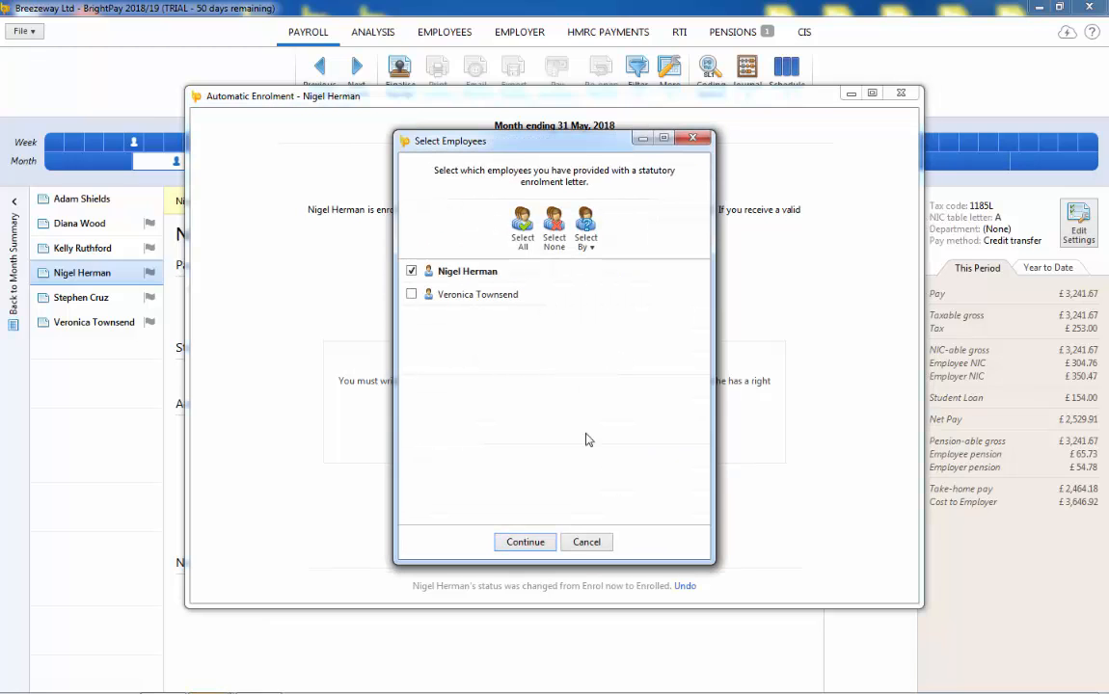
click(522, 228)
click(526, 541)
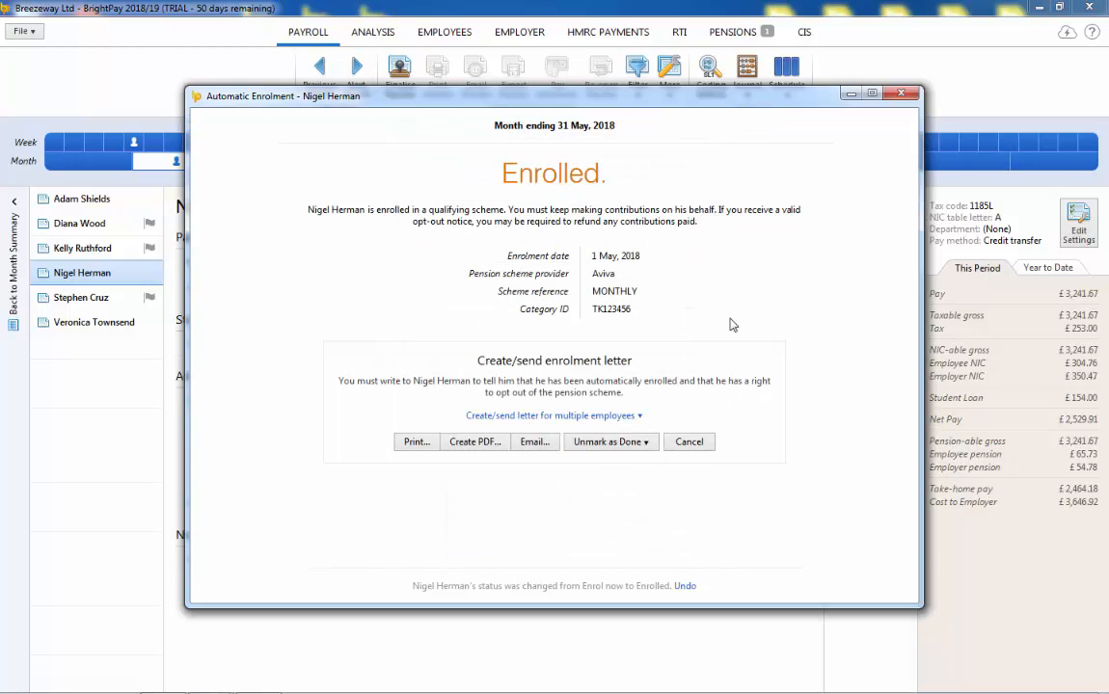
click(899, 96)
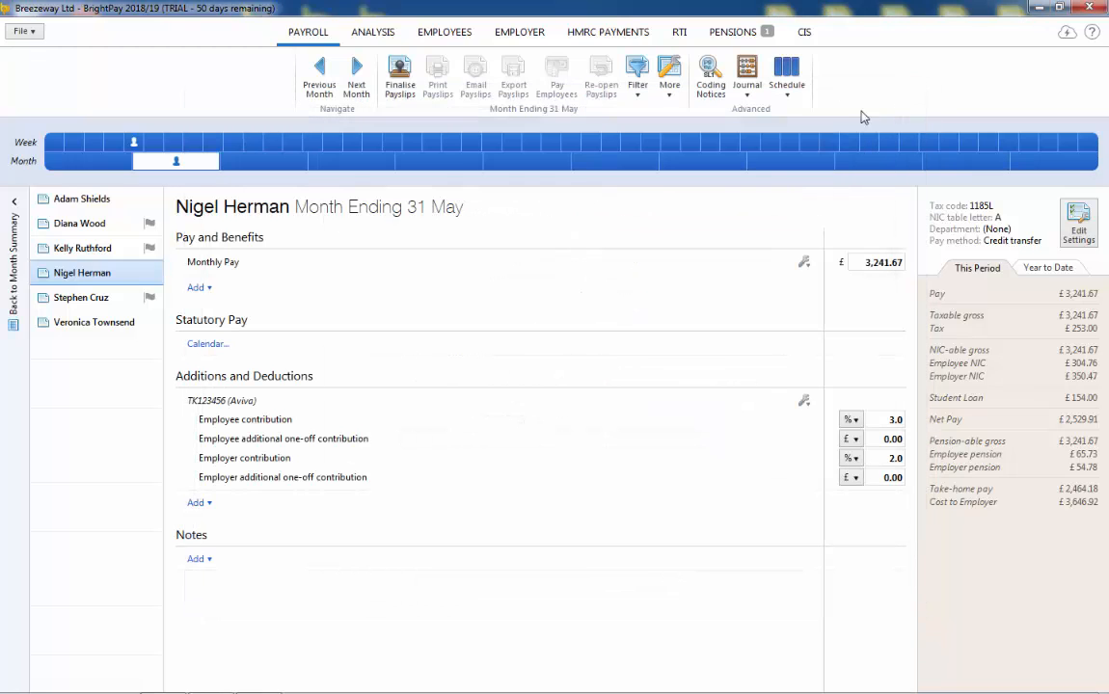
Postpone the assessment of the second, third and fifth employees from 1 May, 2018 until the deferral date of 1 August, 2018
click(145, 225)
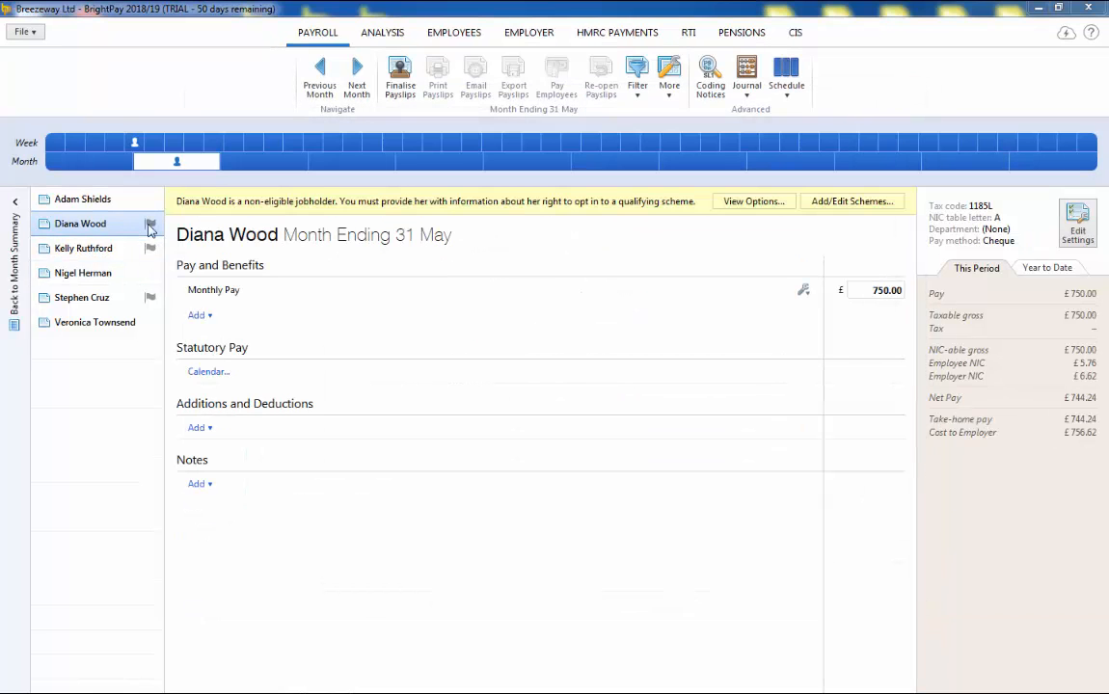
click(755, 202)
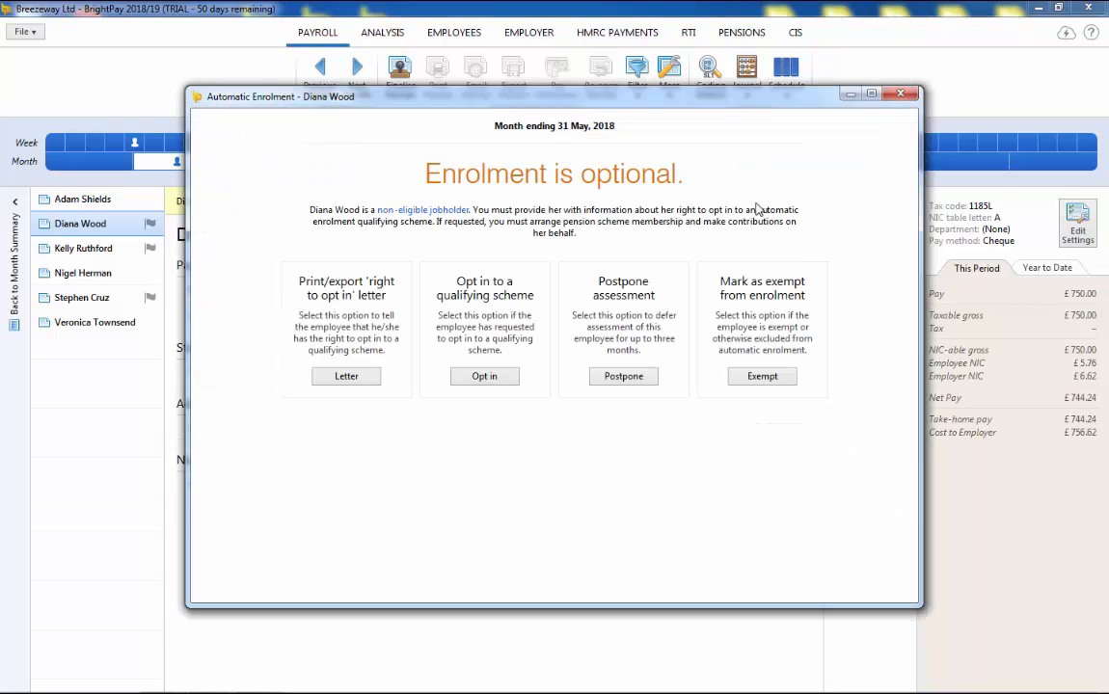
click(624, 376)
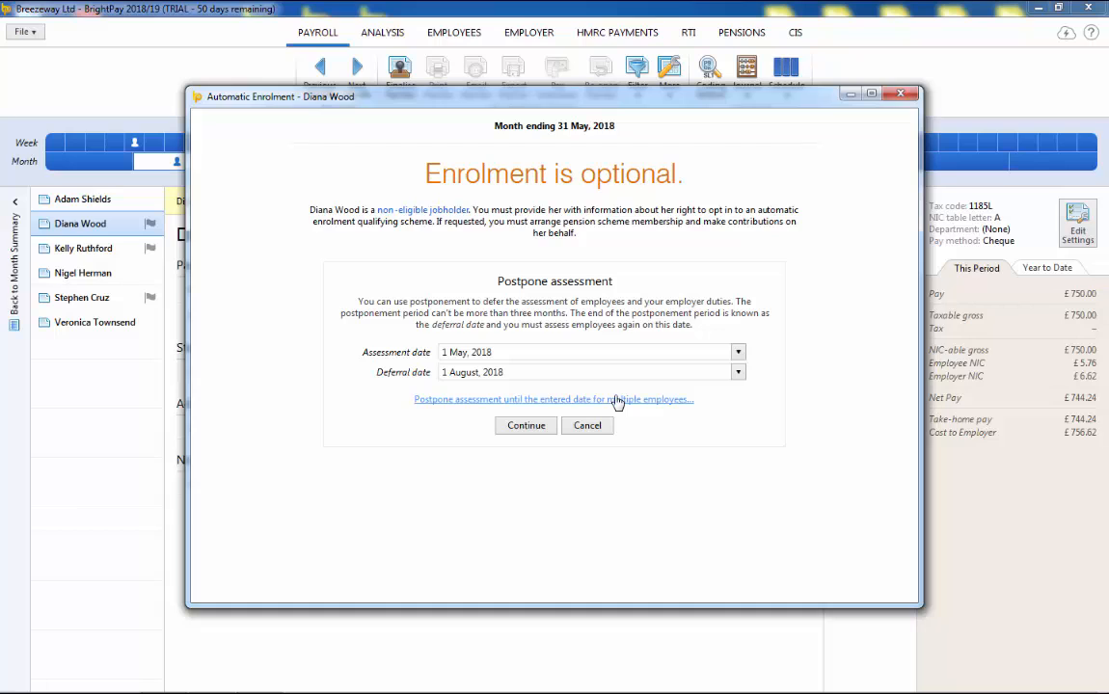
click(617, 399)
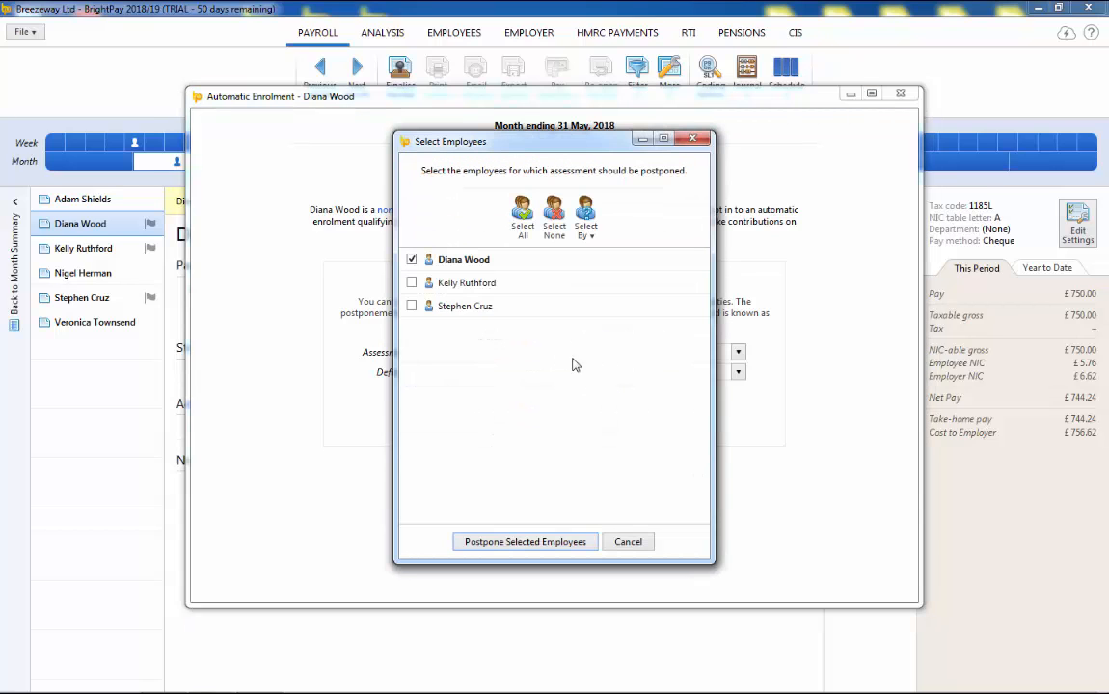
click(451, 290)
click(454, 307)
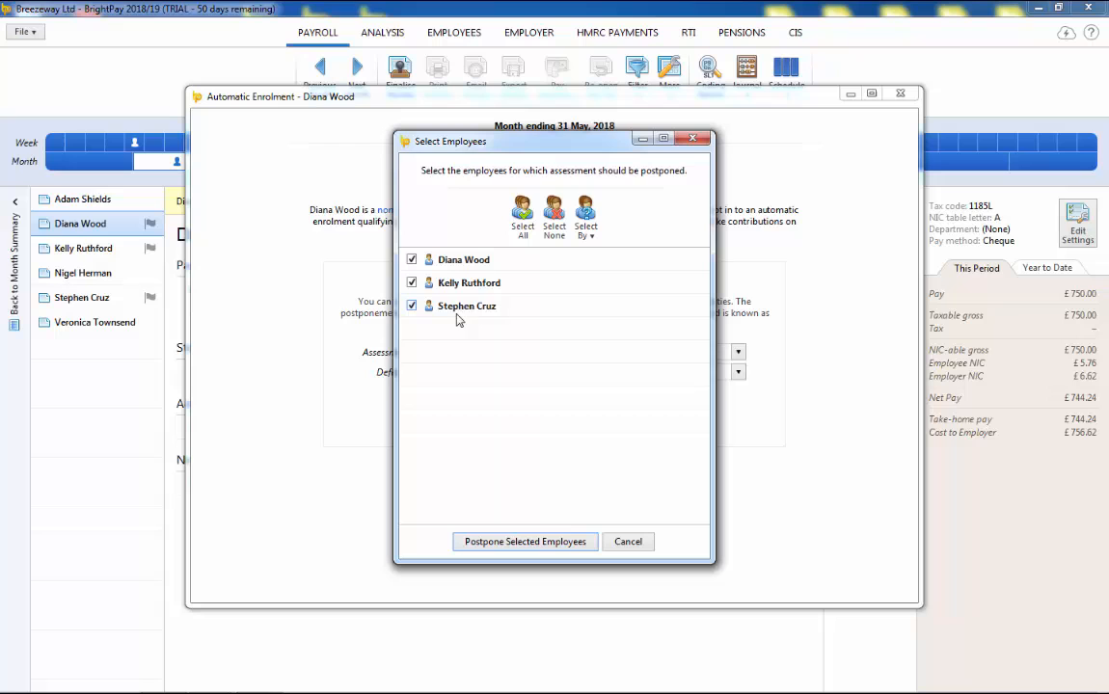
click(525, 542)
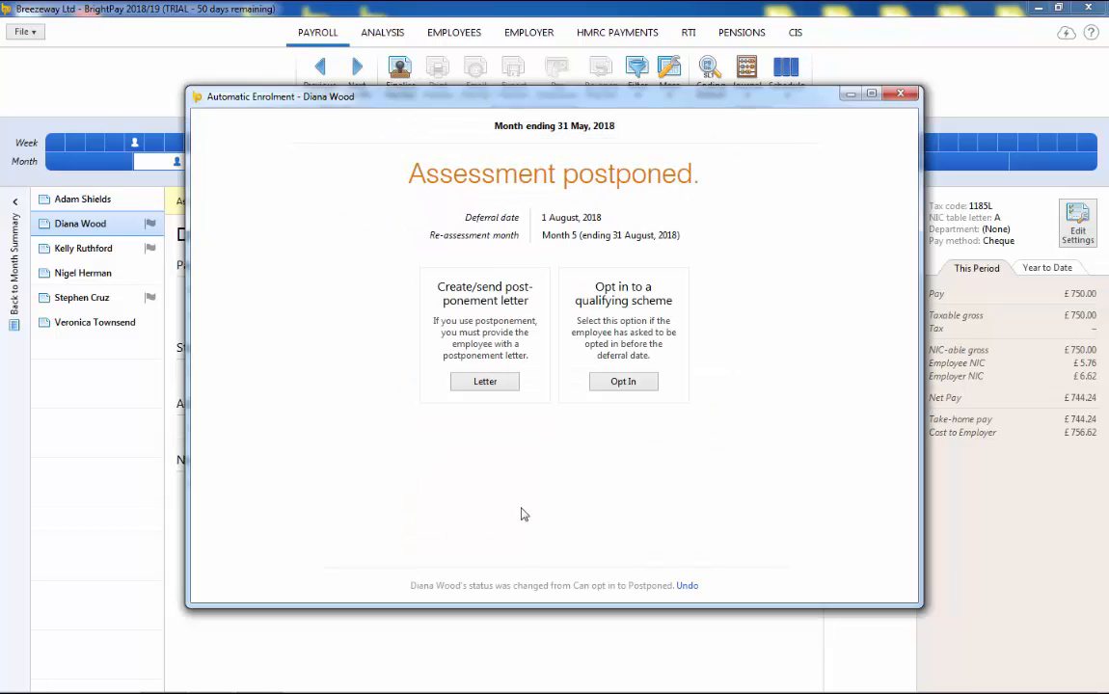
Mark the postponement letters as done for all three postponed employees and return to the first employee's payslip
click(493, 384)
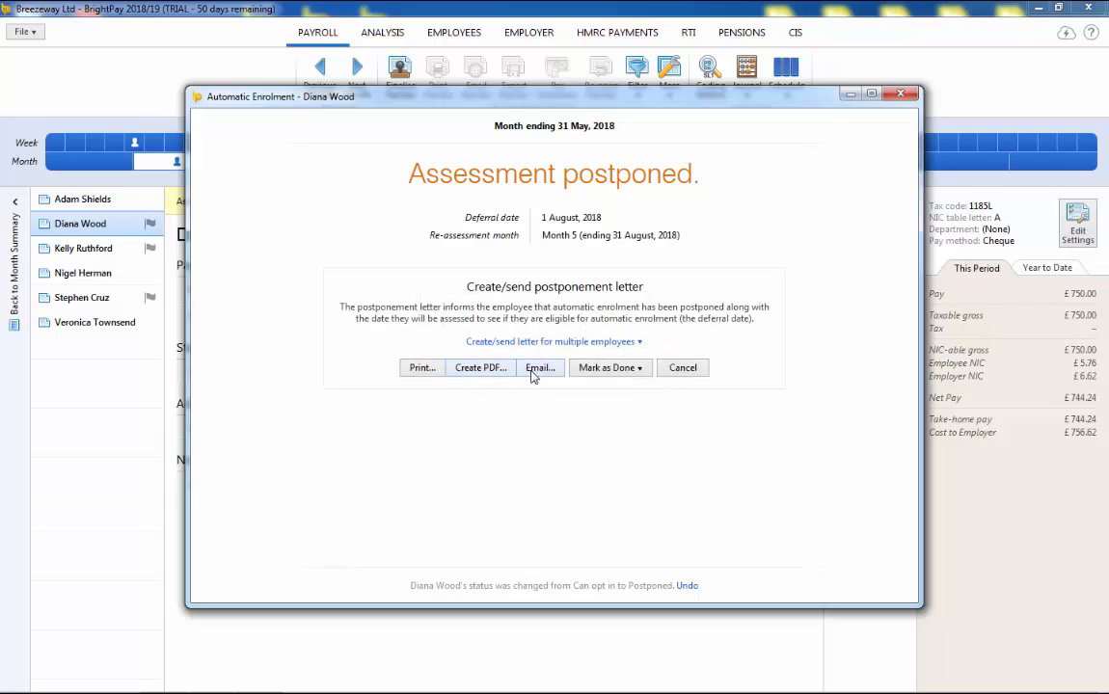
click(602, 369)
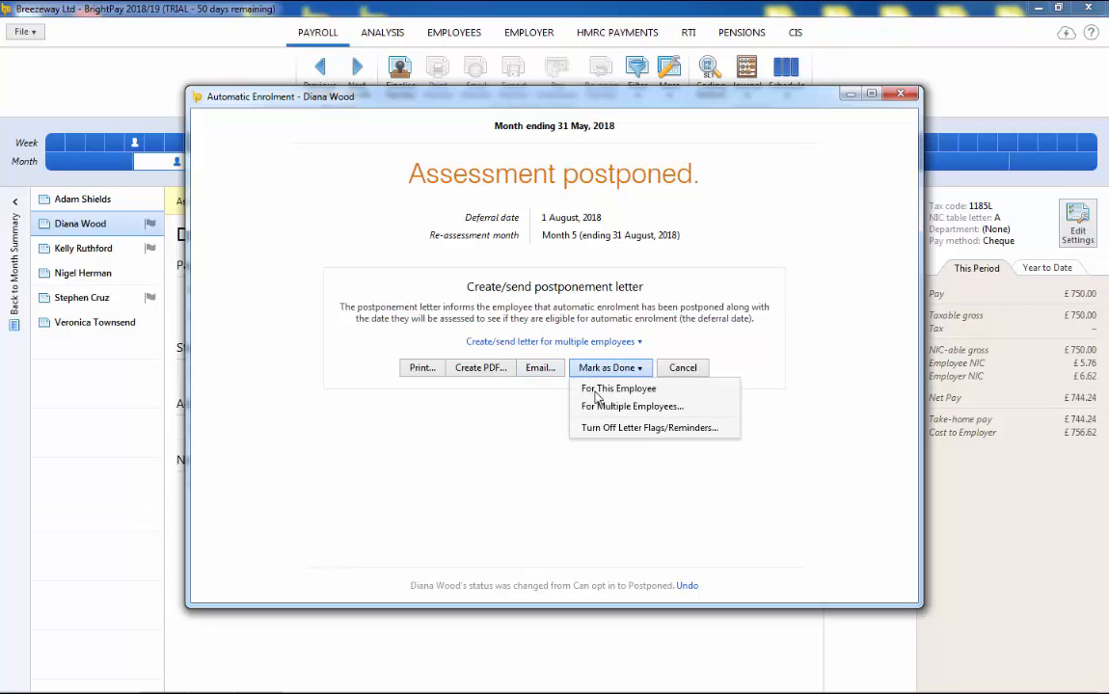
click(603, 406)
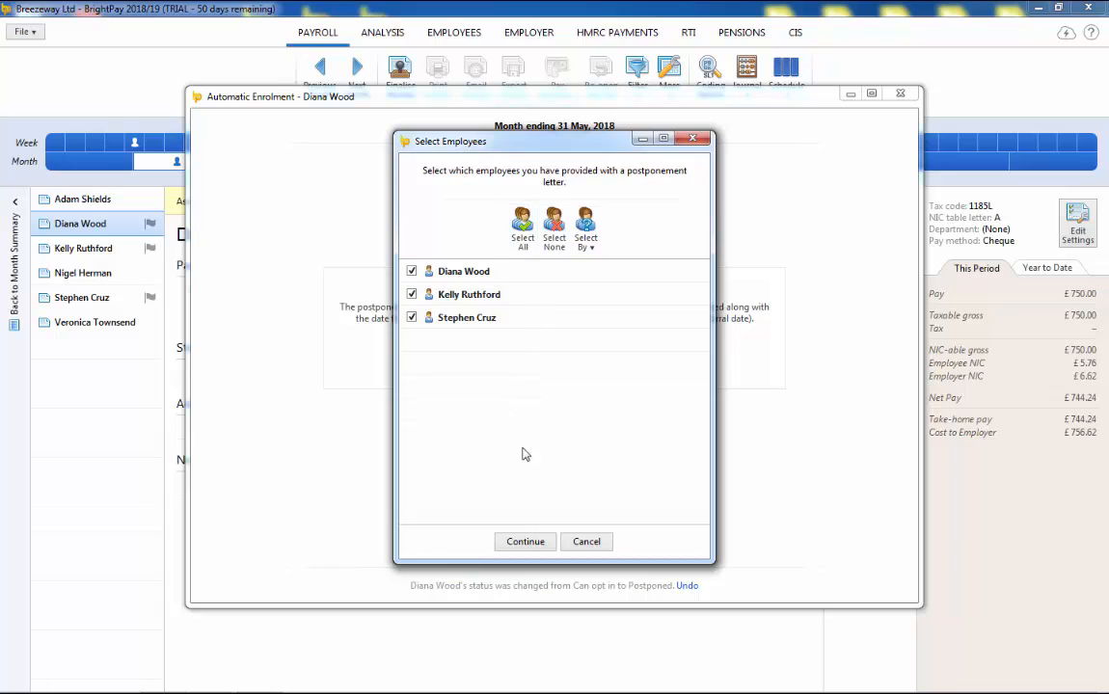
click(525, 541)
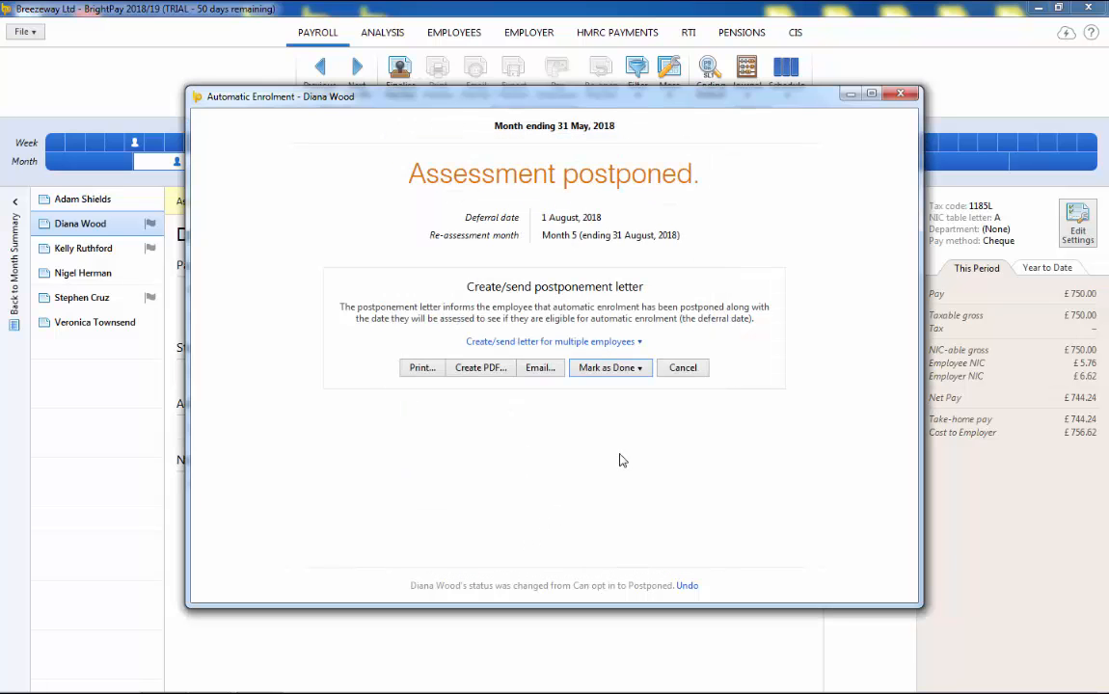
click(609, 368)
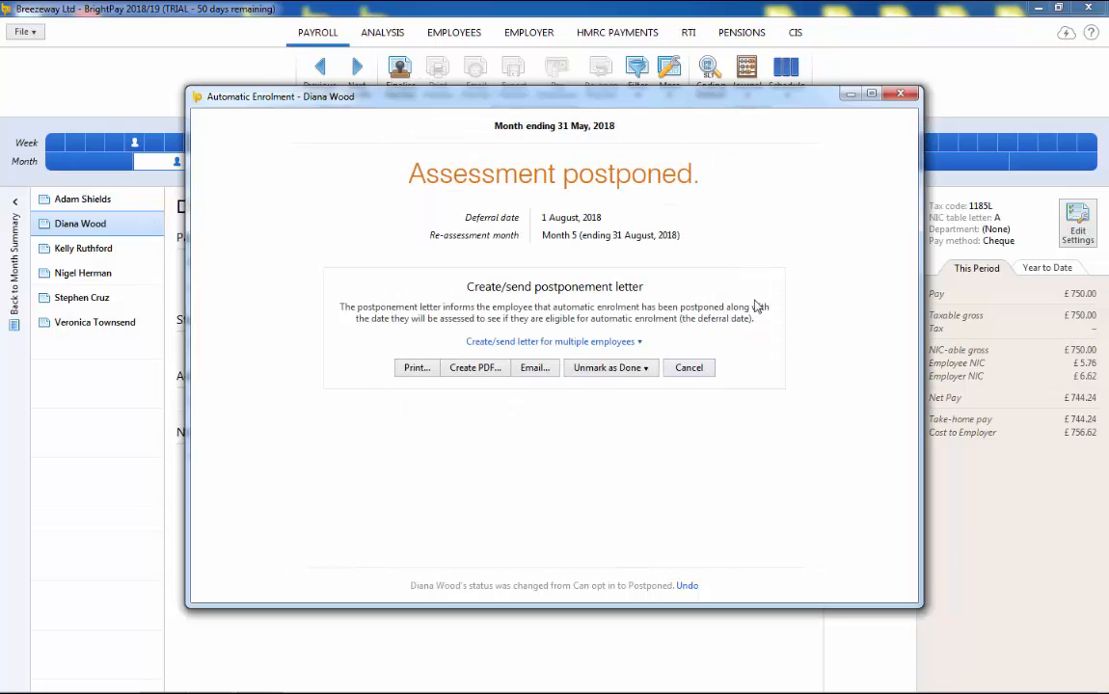
click(903, 98)
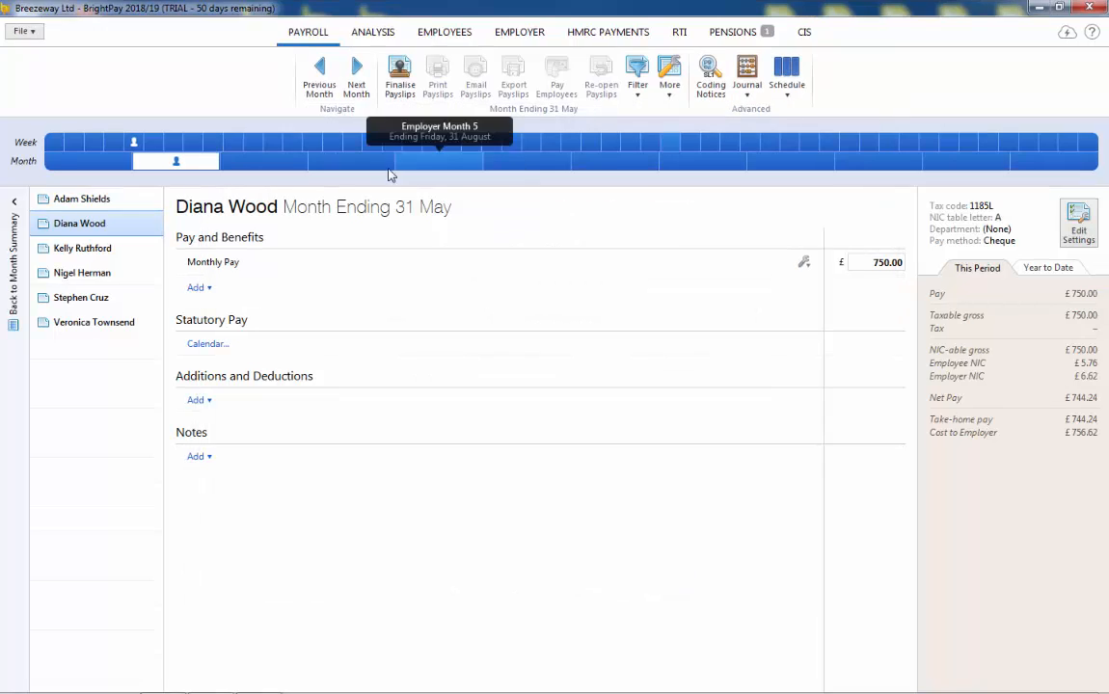
click(126, 202)
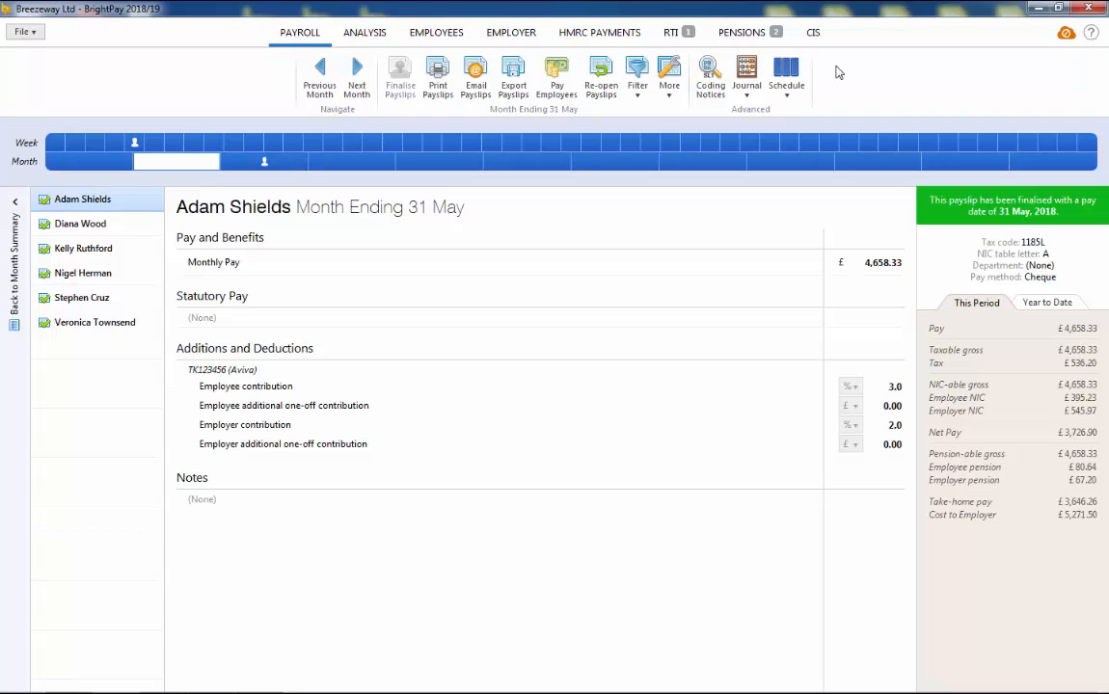
Set the MONTHLY Aviva pension scheme's submission method to Aviva API integration and save the change
click(772, 41)
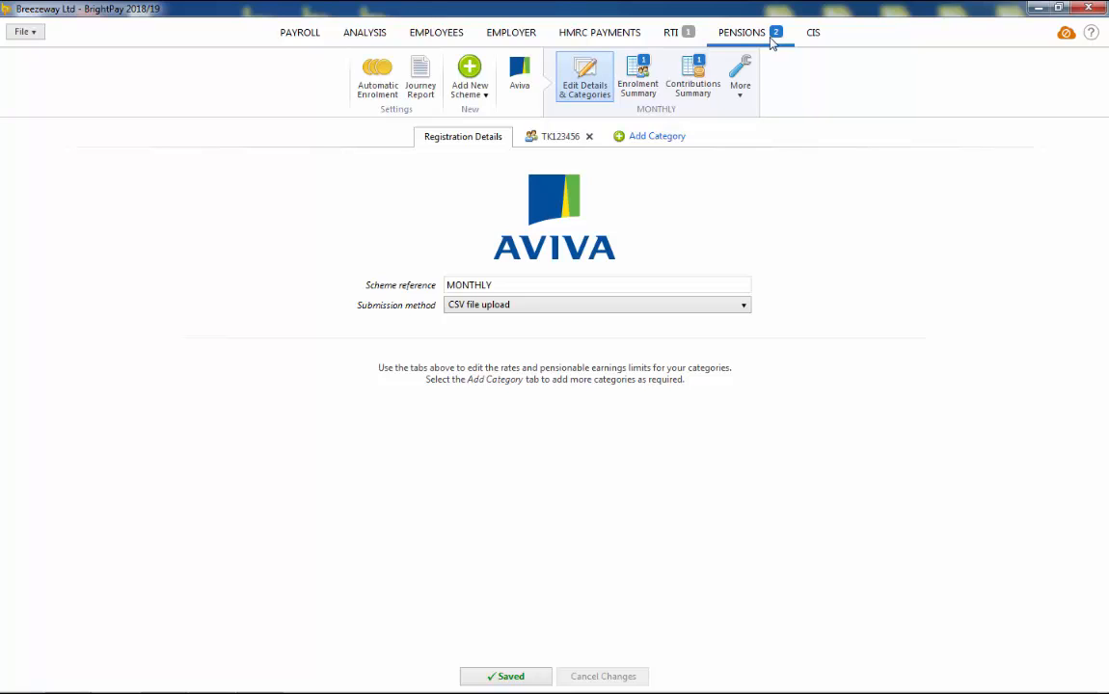
click(661, 305)
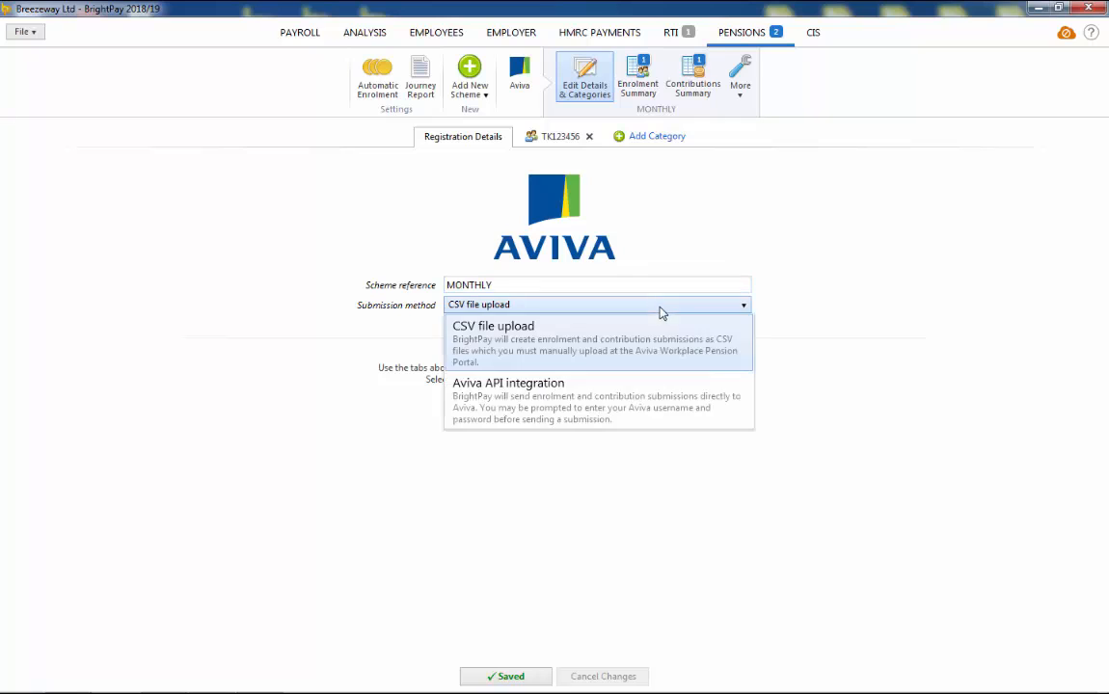
click(632, 390)
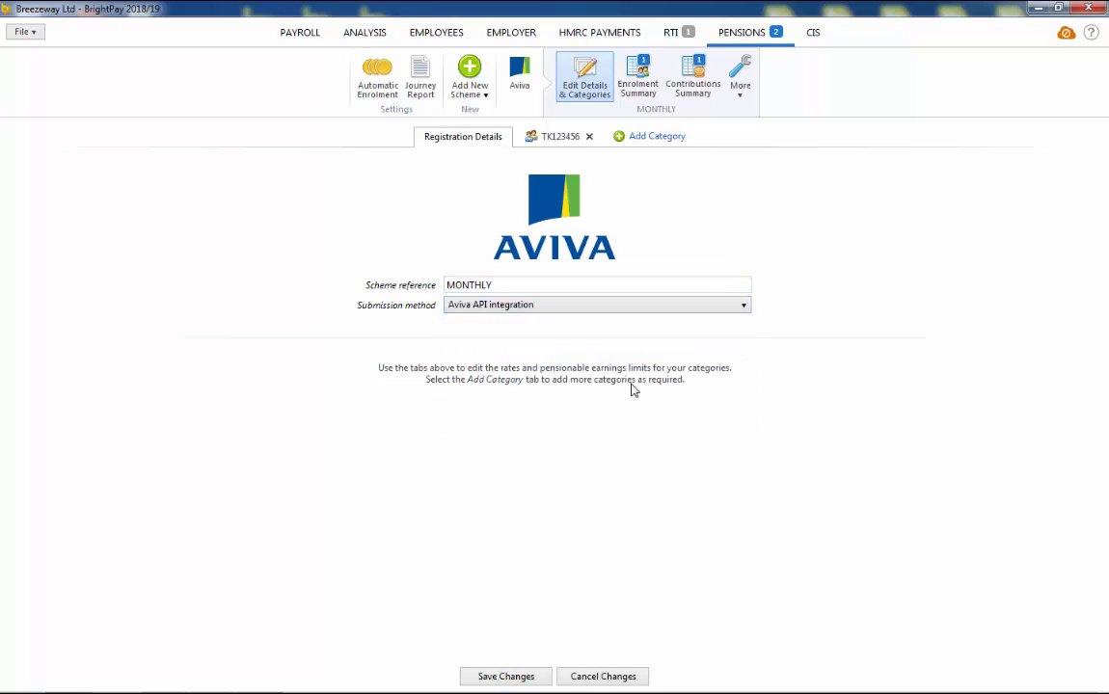
click(520, 678)
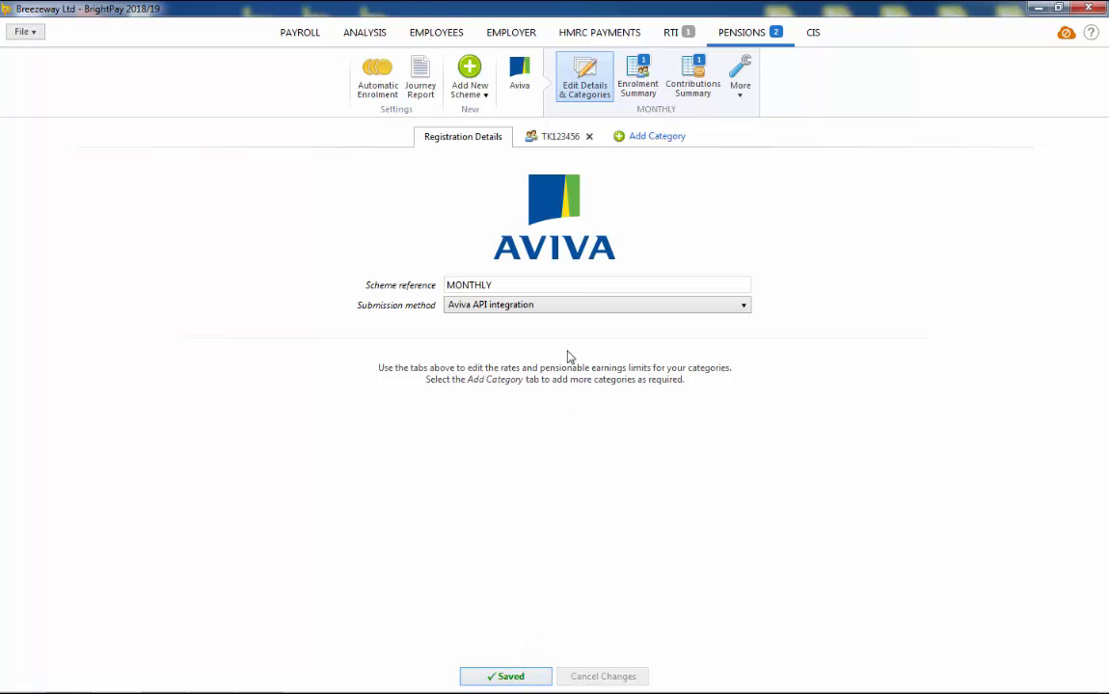
Send the Aviva enrolment submission from the scheme's enrolment summary, including all three scheme members
click(632, 79)
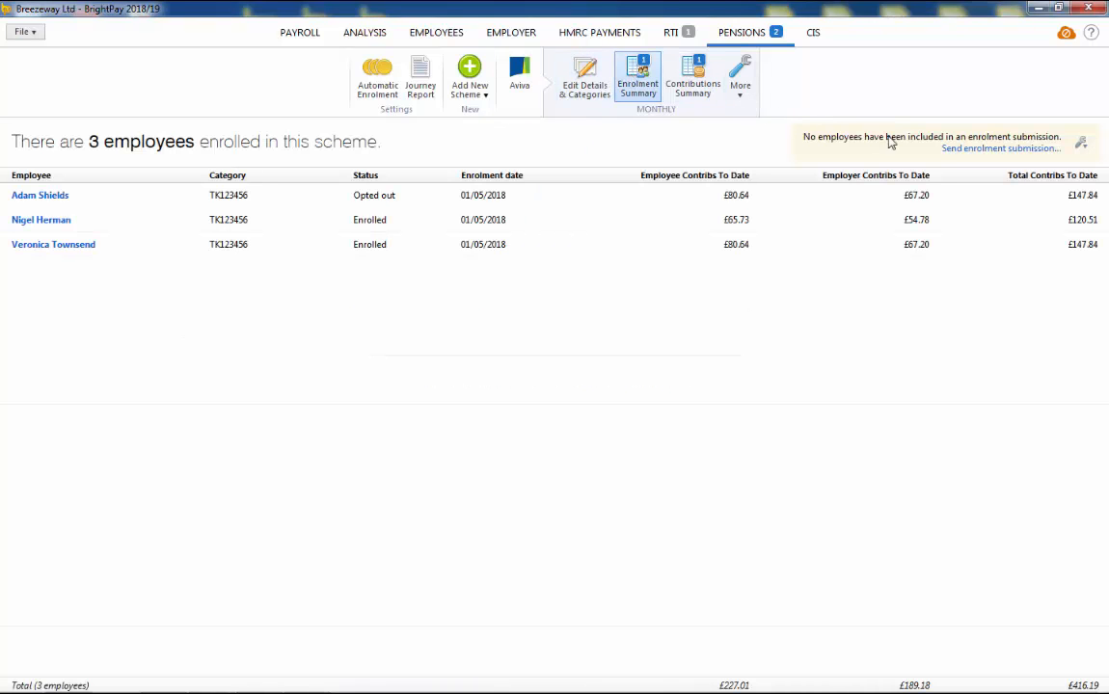
click(955, 150)
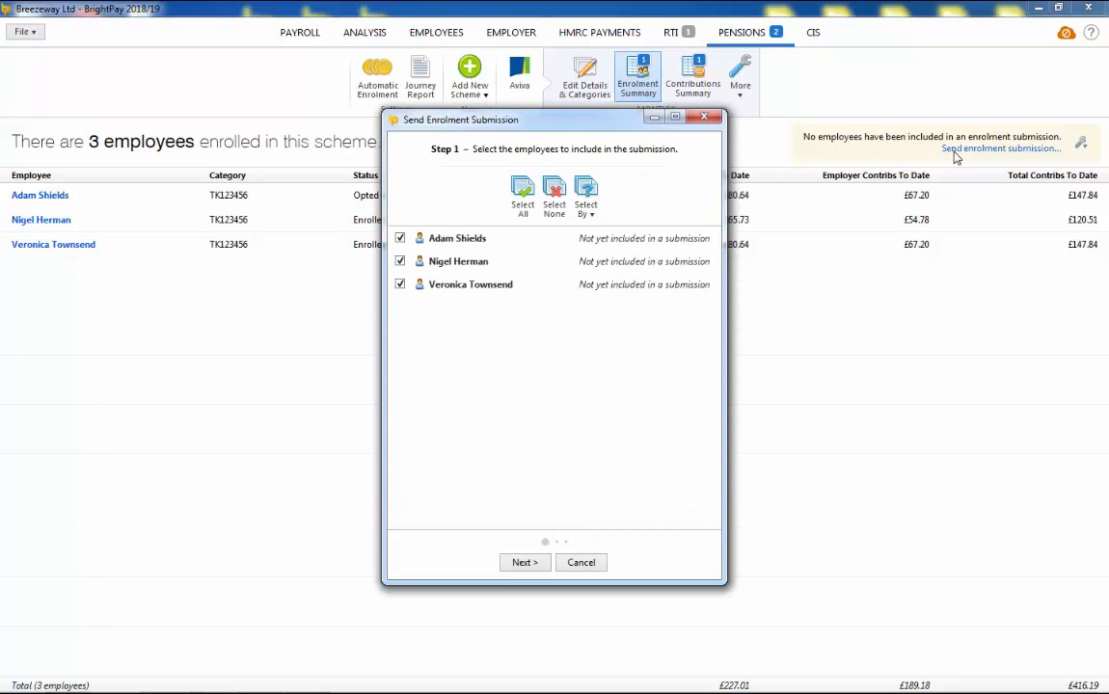
click(536, 564)
click(545, 564)
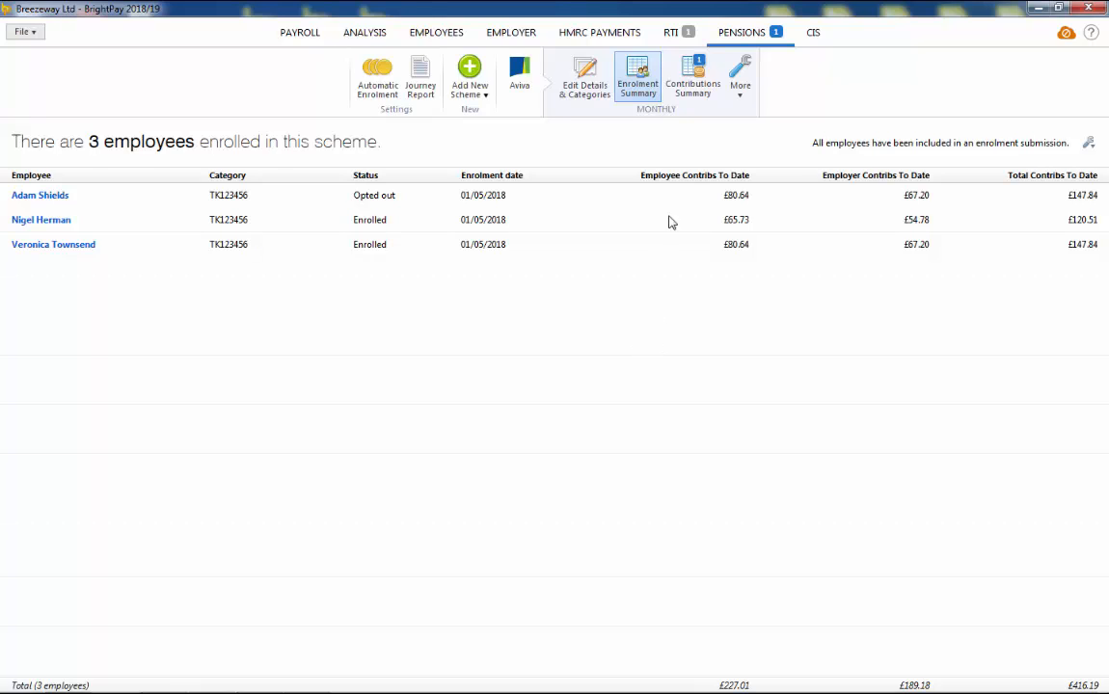
Send the Aviva contributions submission for Tax Month 2, including all three scheme members with no salary exchange and non-payment reason Not applicable
click(693, 96)
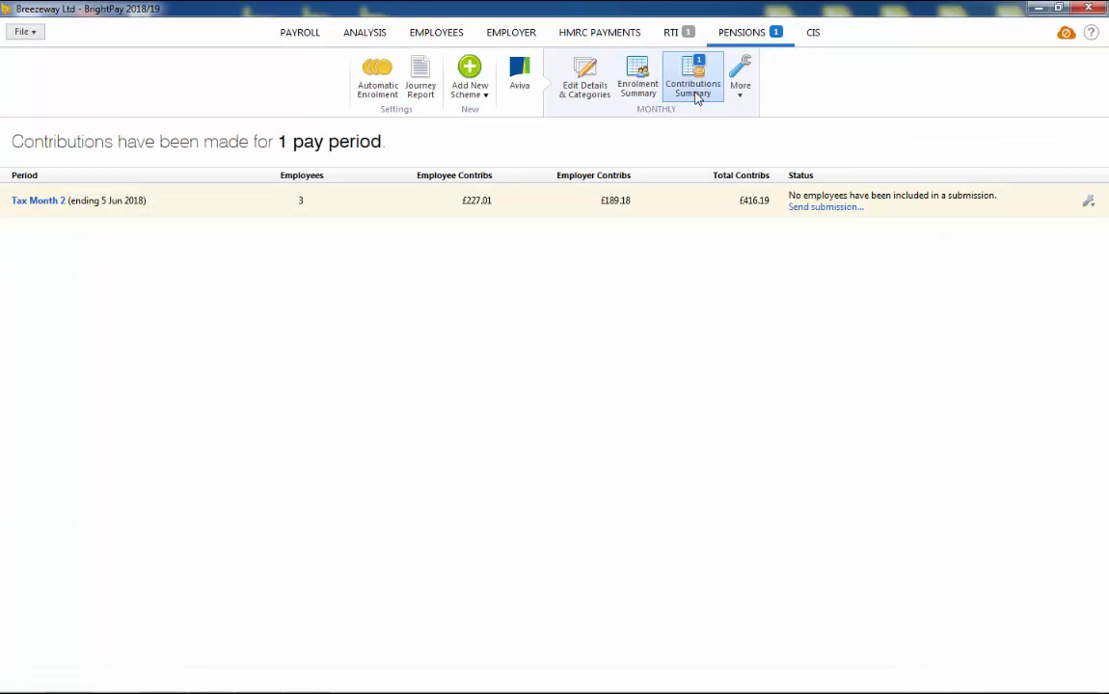
click(813, 207)
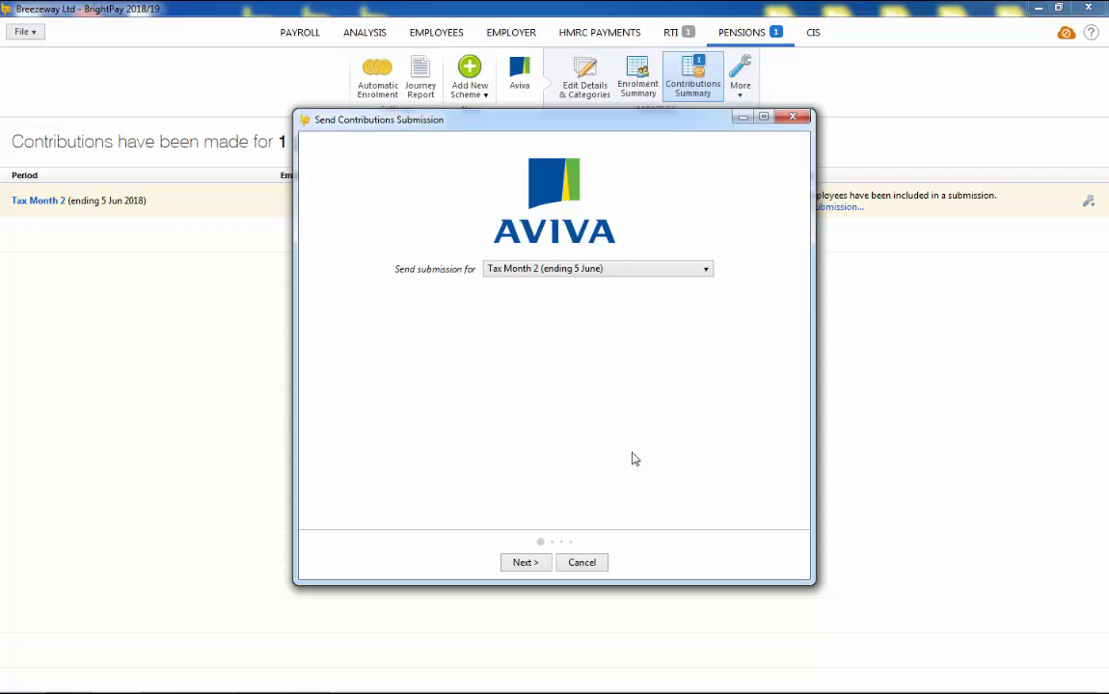
click(527, 565)
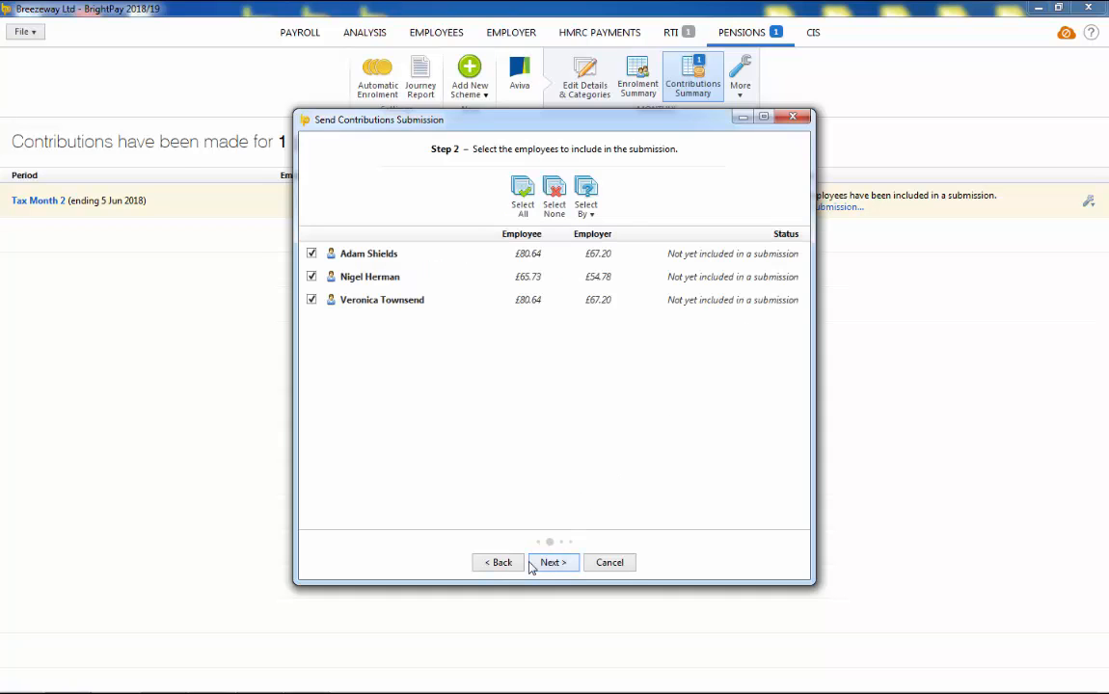
click(548, 567)
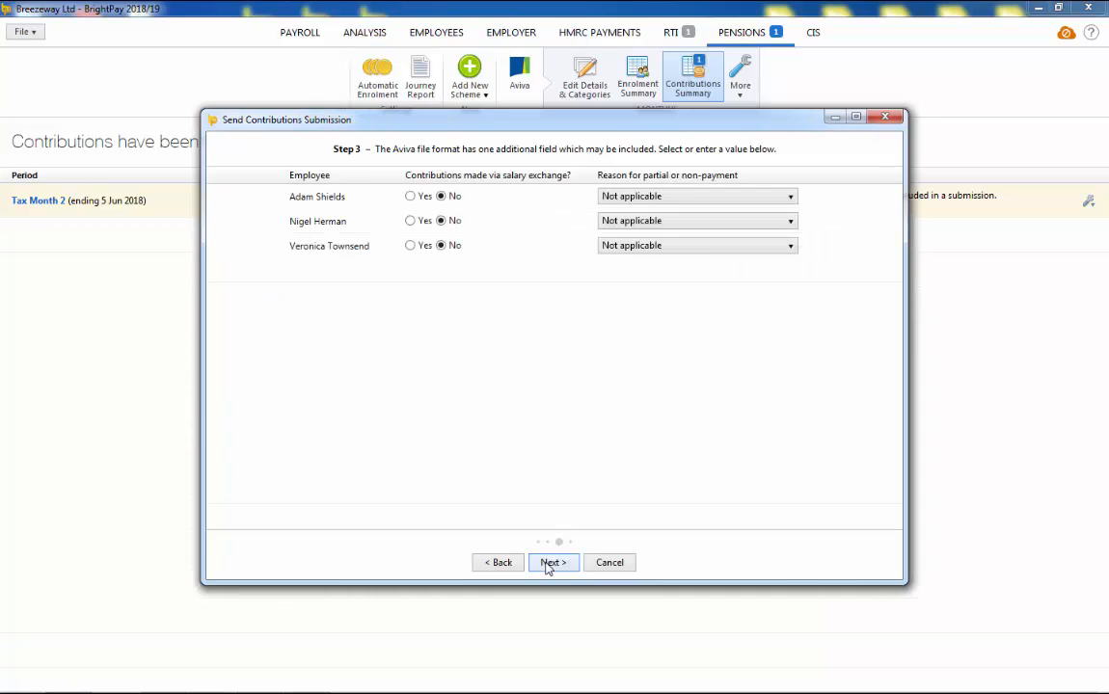
click(548, 565)
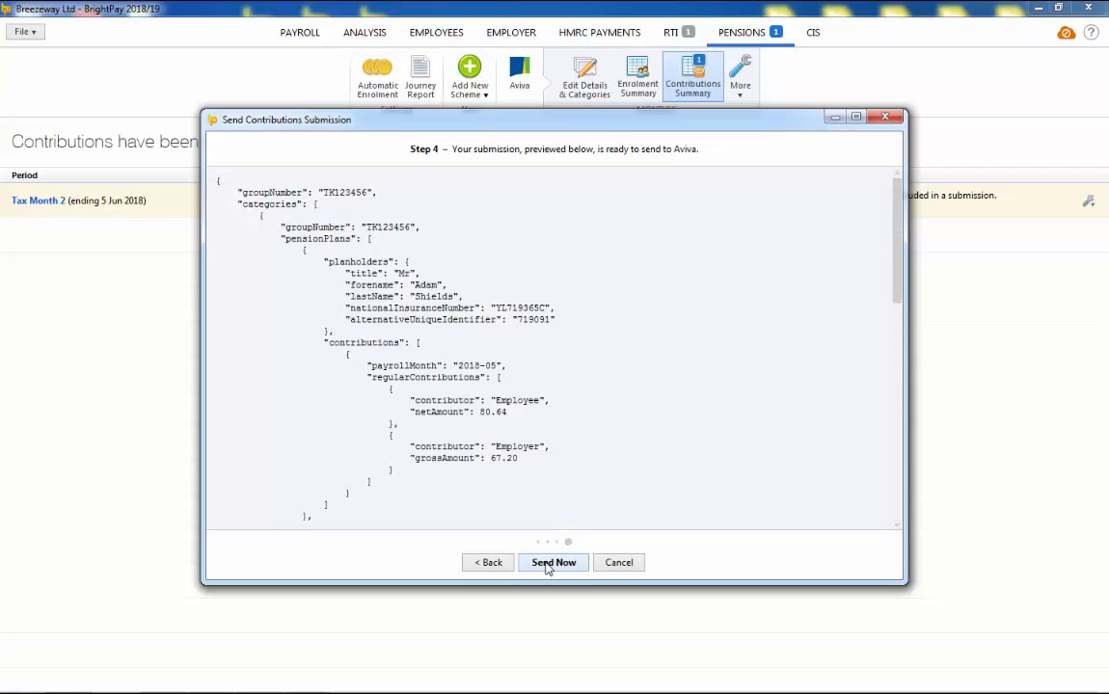
click(551, 563)
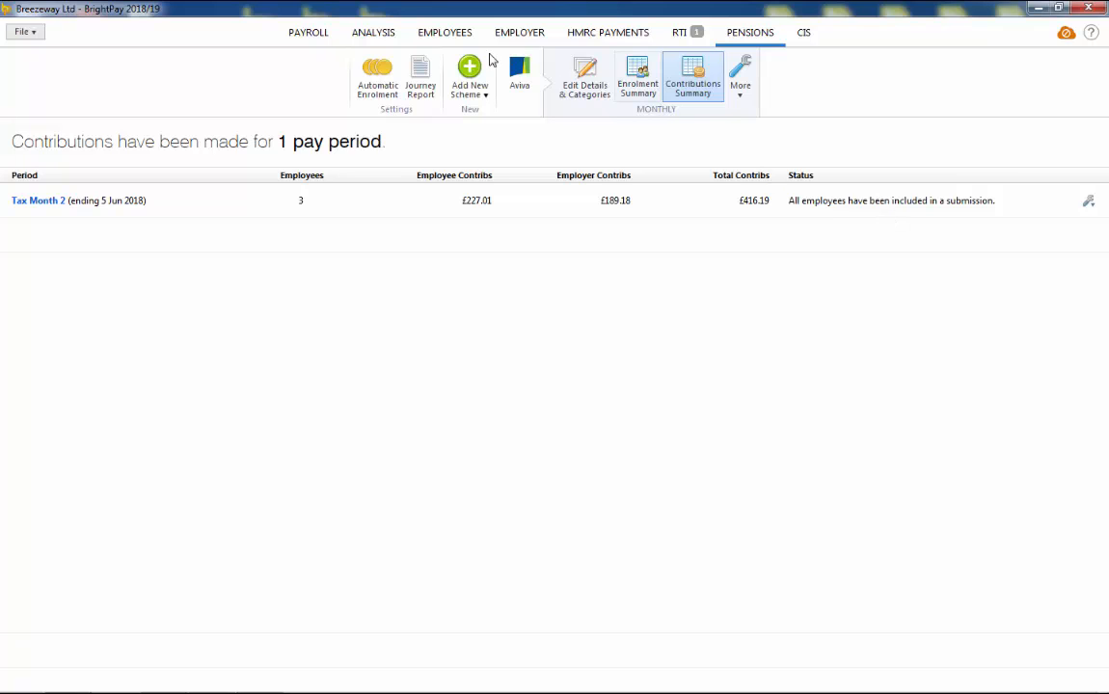
Opt the first employee out of auto enrolment on 1 June, 2018 with a contributions refund, and open the payslip for the month ending 30 June
click(446, 35)
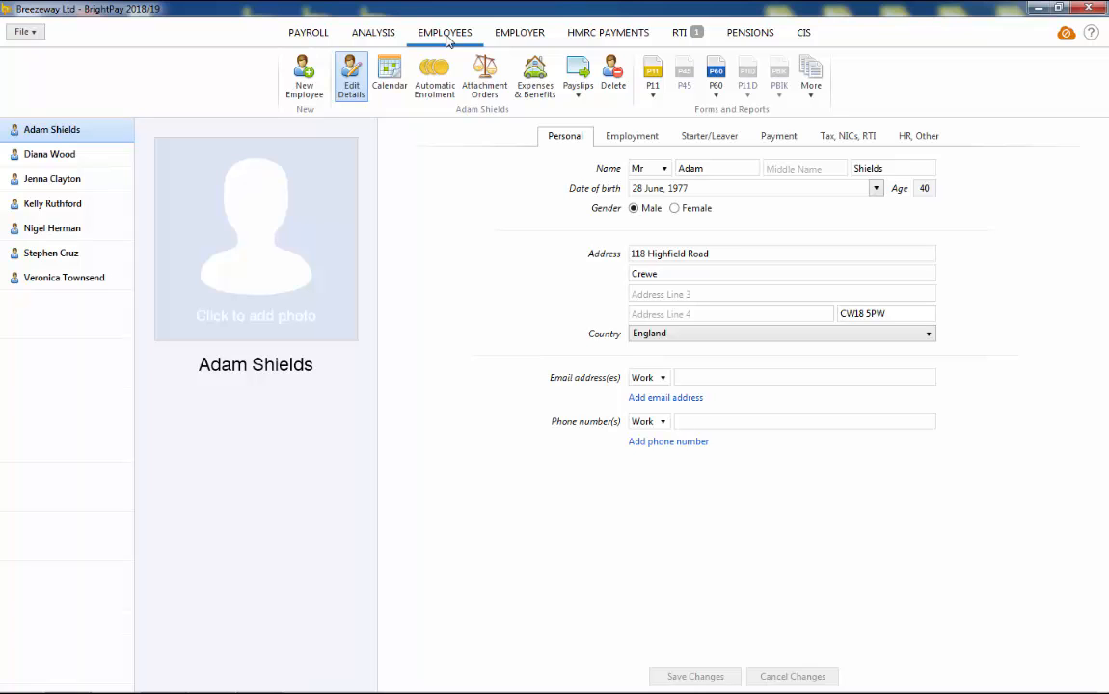
click(437, 69)
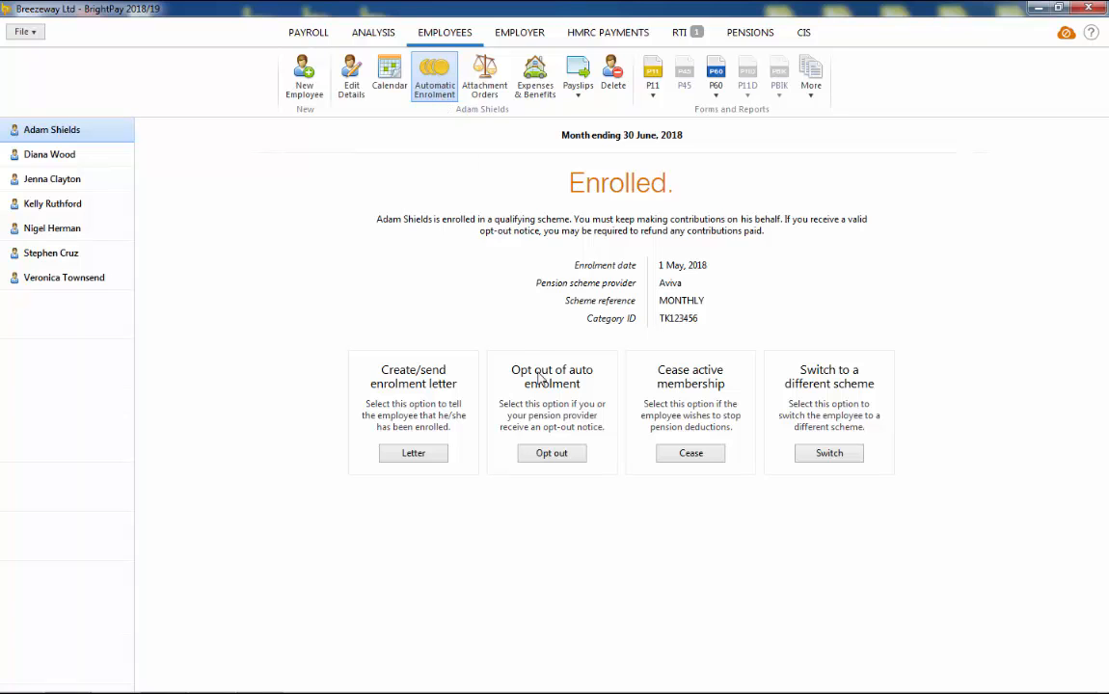
click(564, 453)
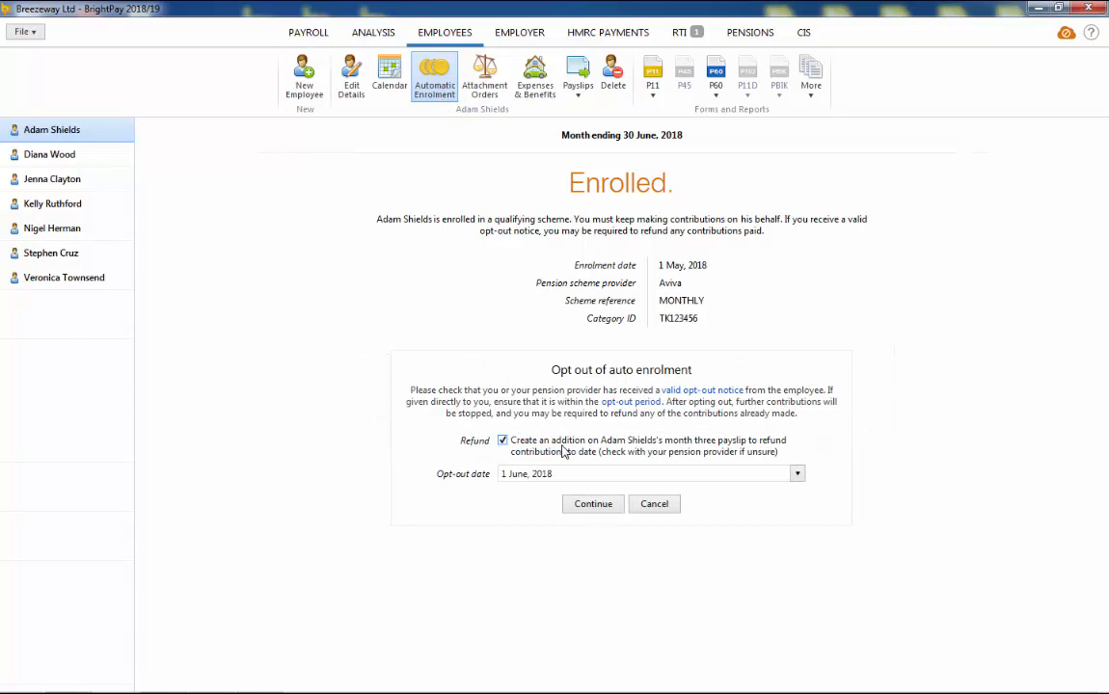
click(588, 509)
click(534, 376)
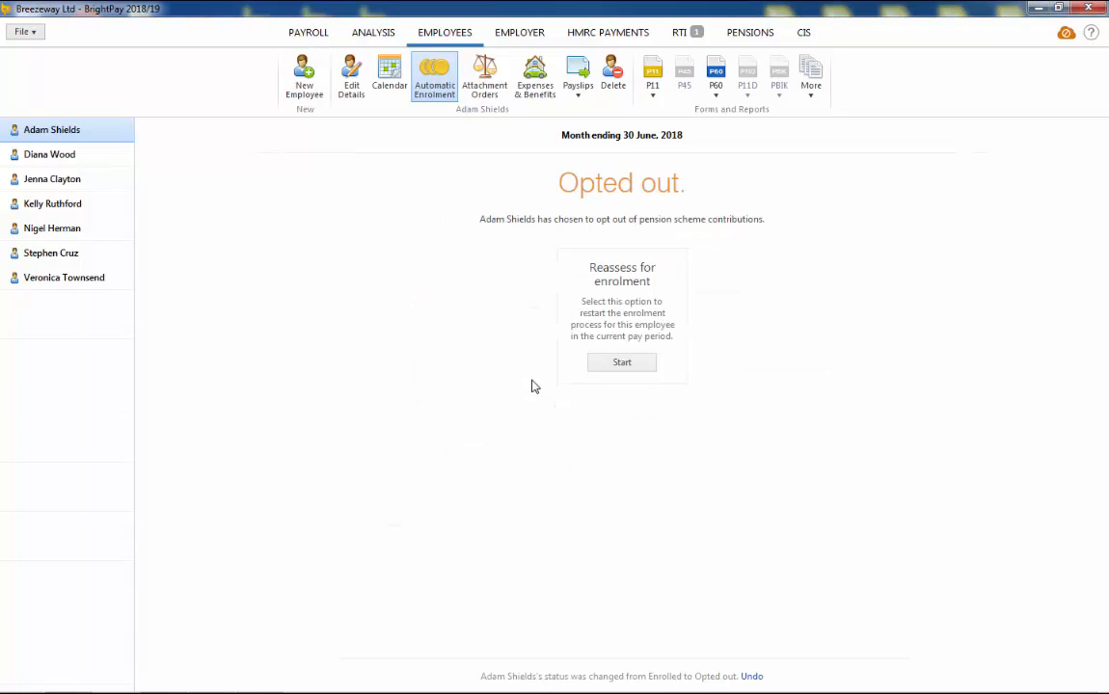
click(317, 37)
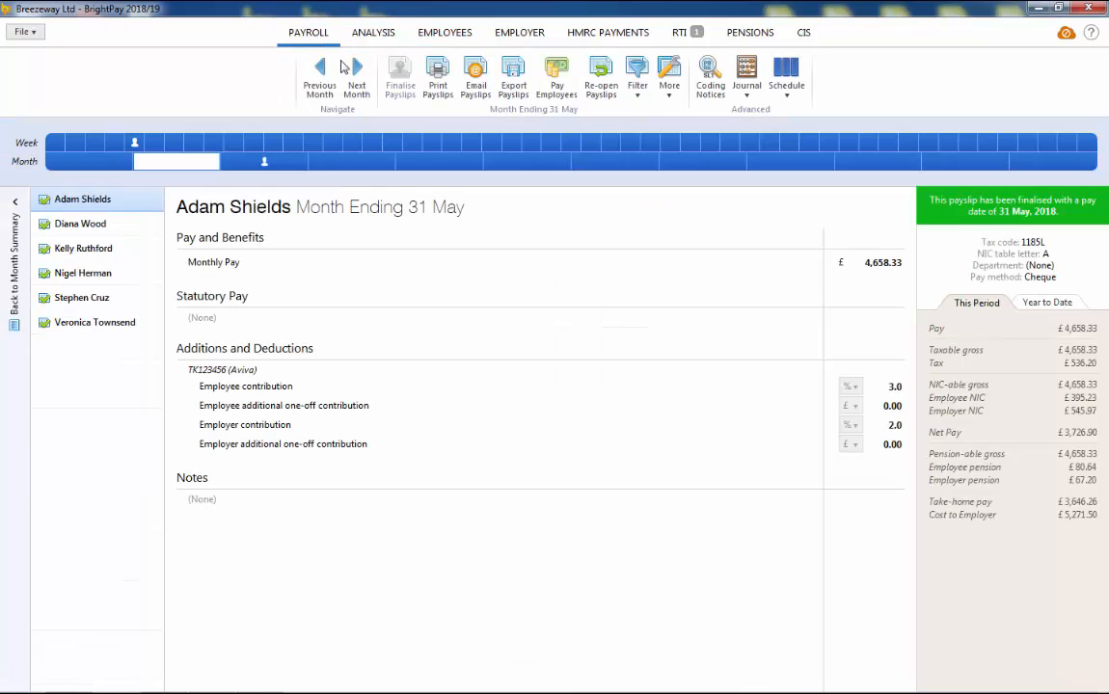
click(357, 76)
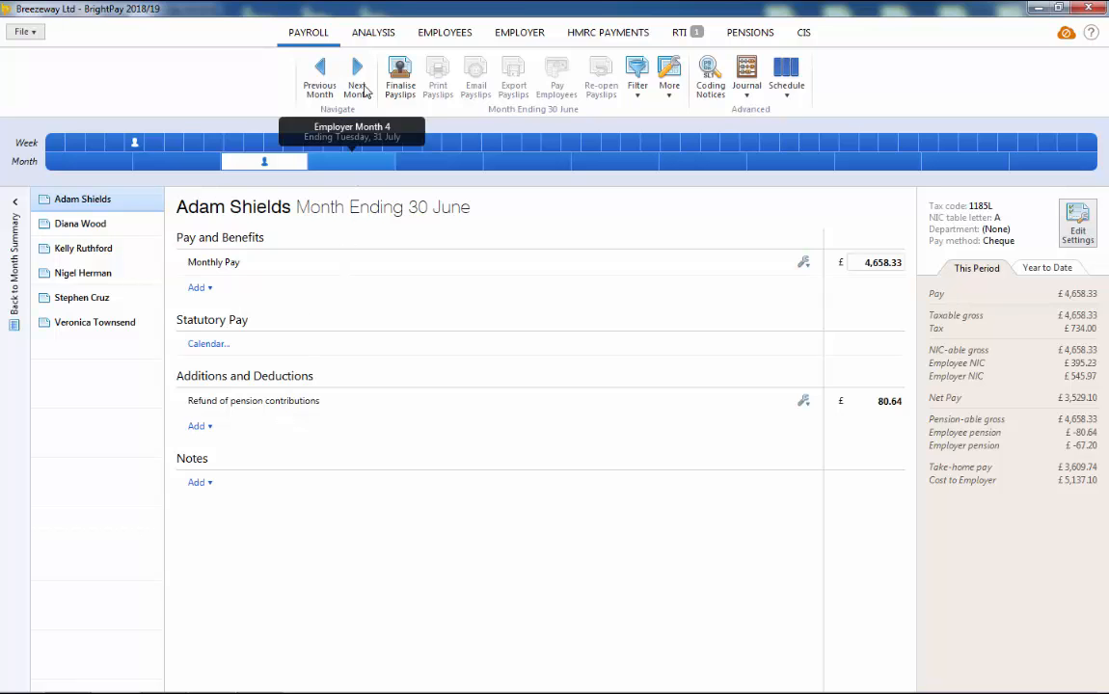
Run a new payroll report for Month 2 with added Aviva columns for employee and employer contributions and percentages, qualifying earnings and total contribution
click(375, 33)
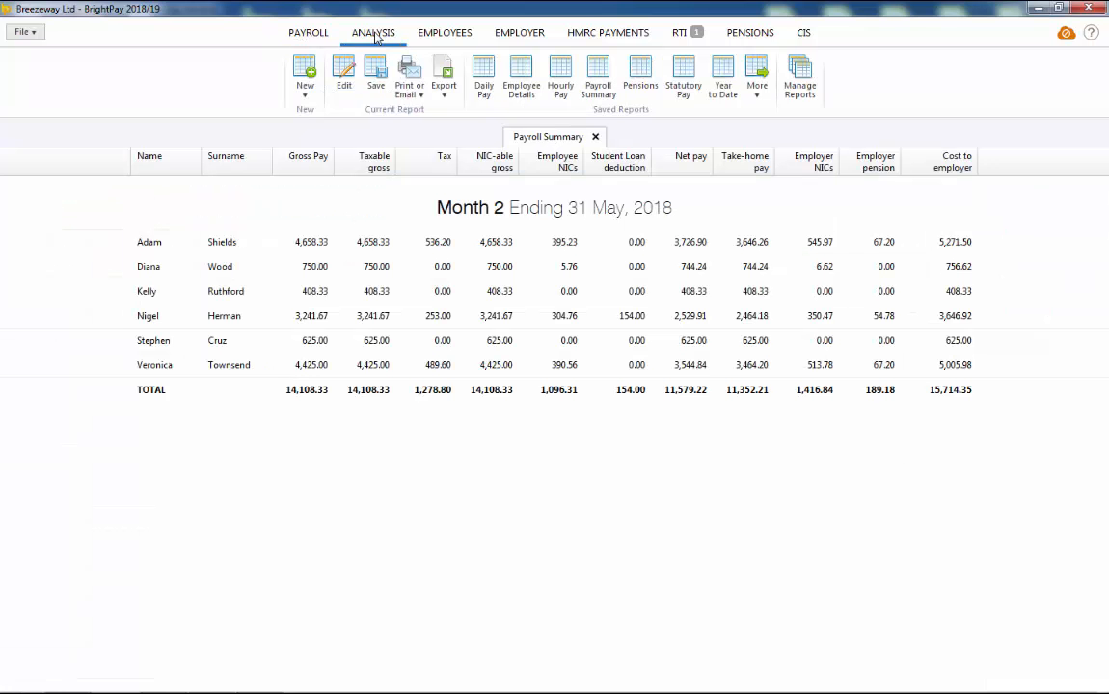
click(304, 91)
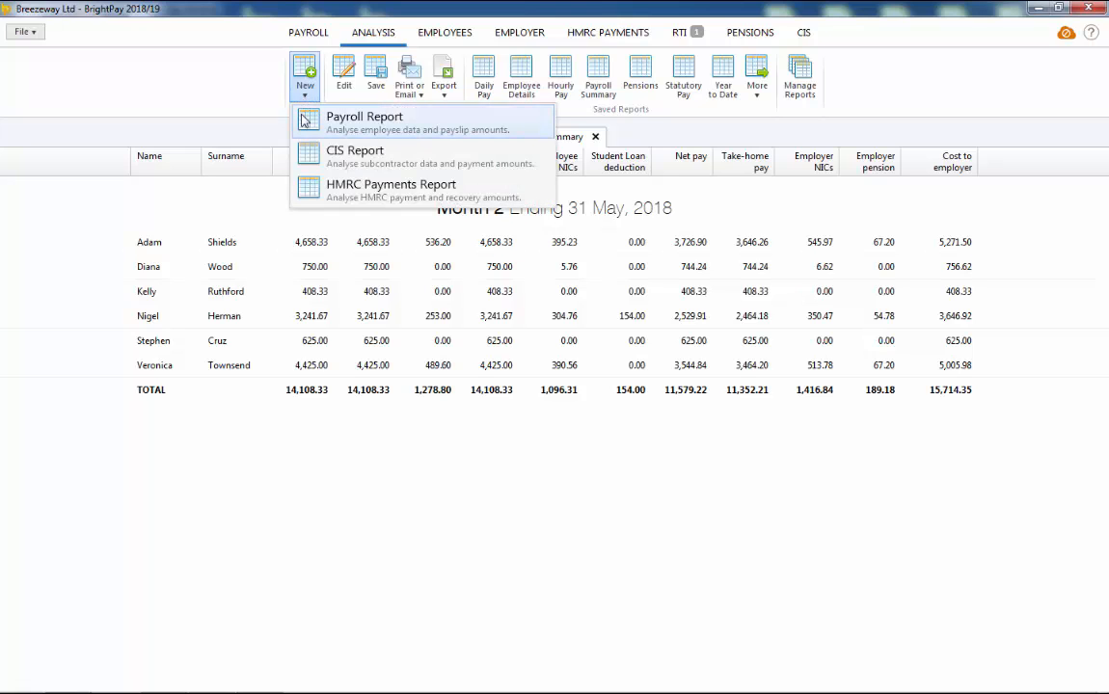
click(305, 119)
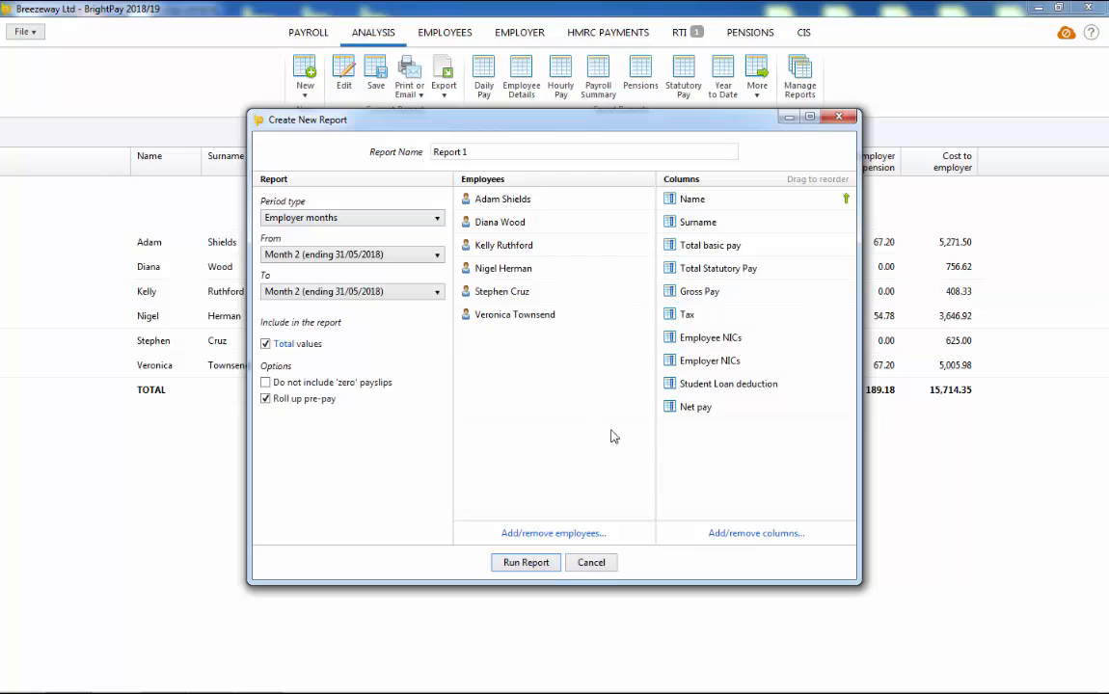
click(721, 533)
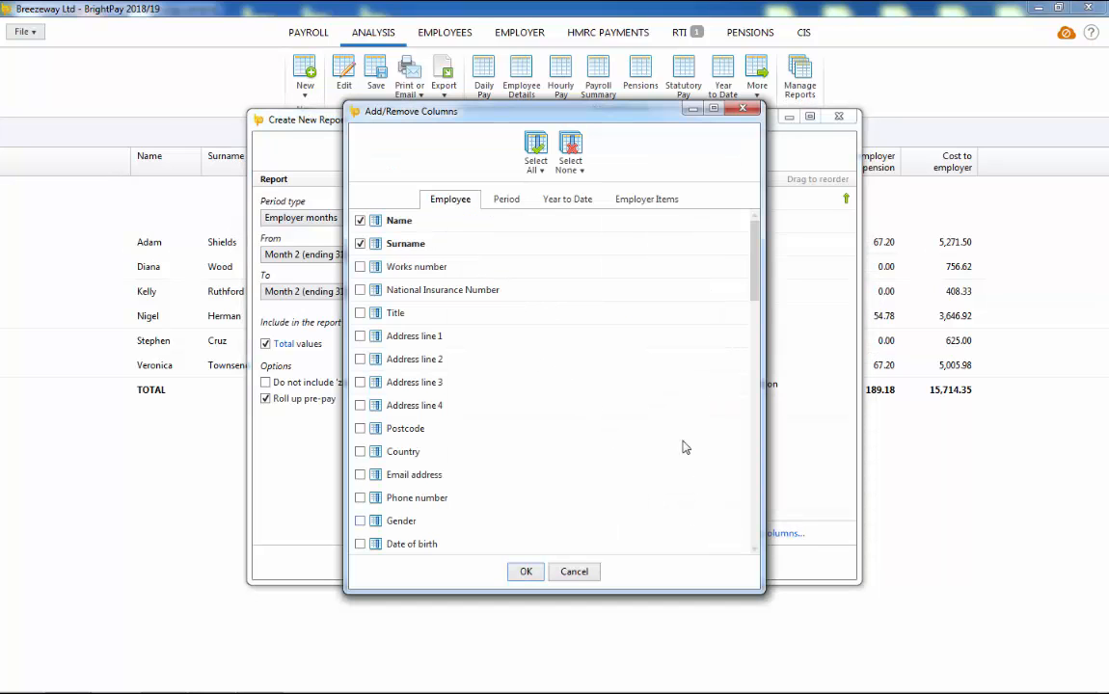
click(646, 201)
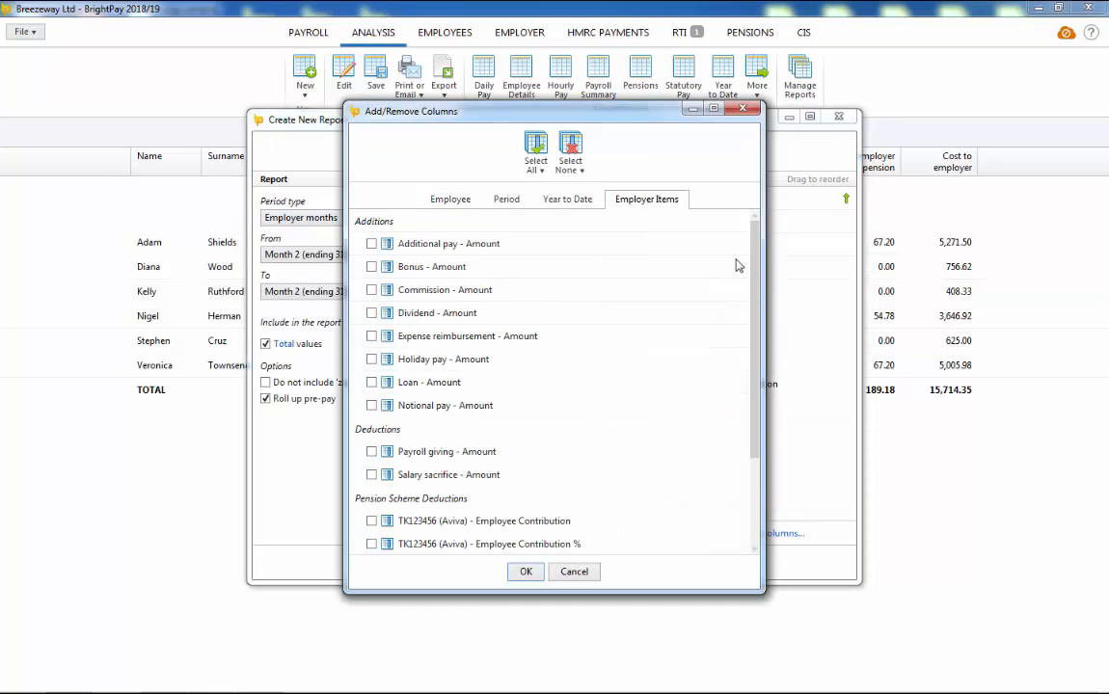
scroll(755, 295, down, 3)
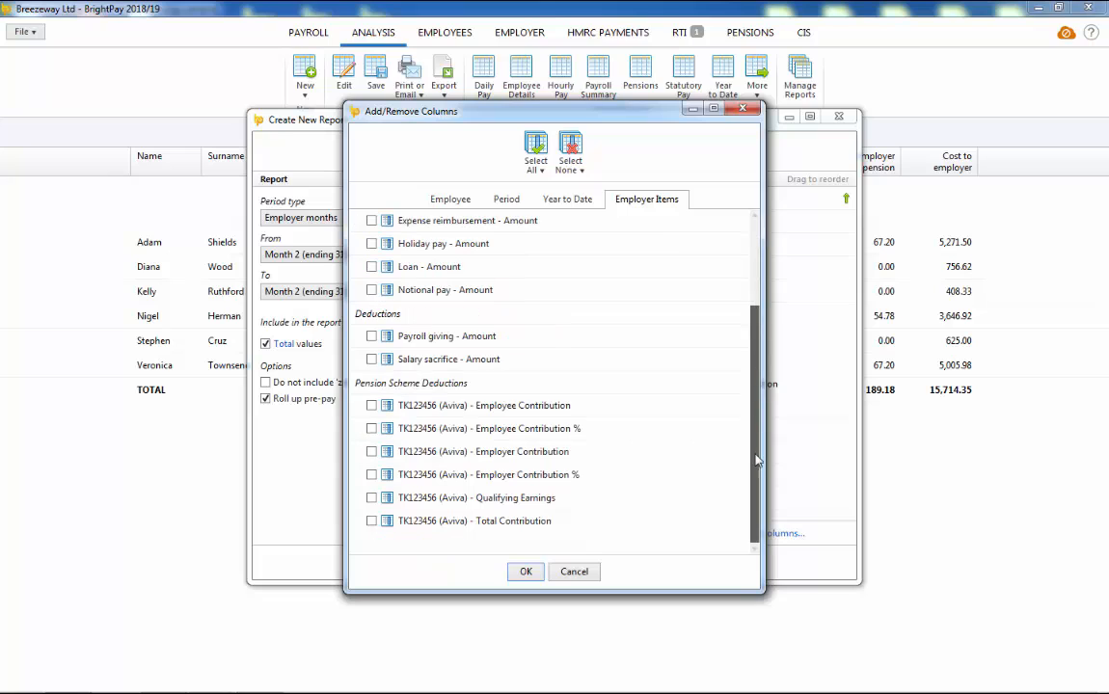
click(496, 406)
click(513, 430)
click(462, 451)
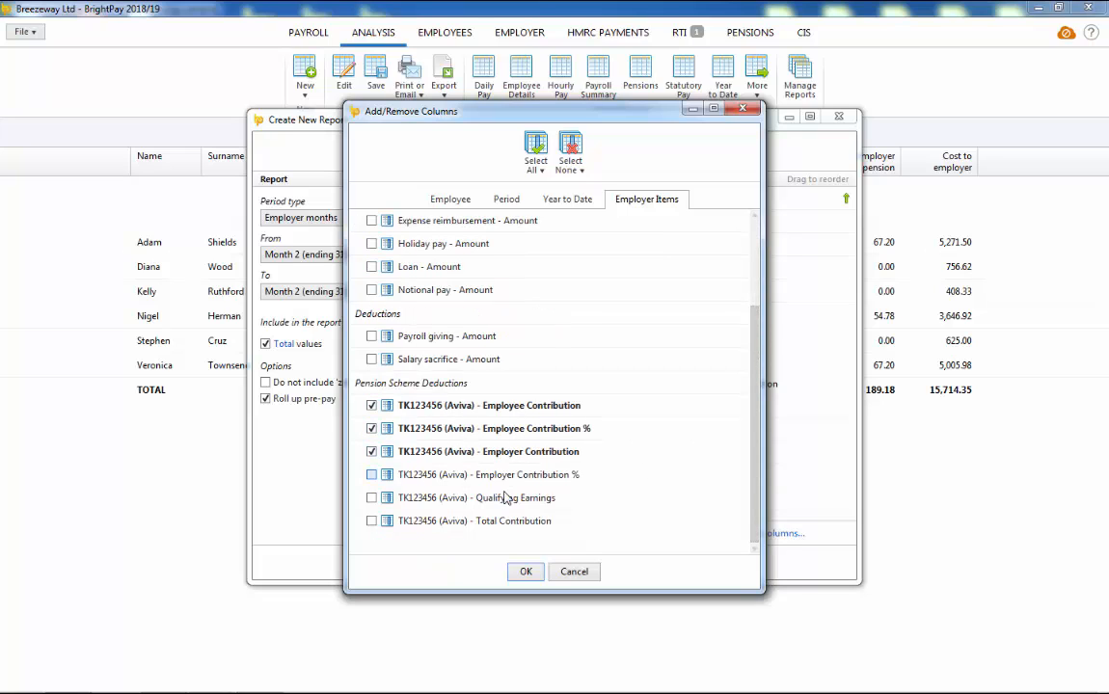
click(459, 475)
click(477, 498)
click(497, 521)
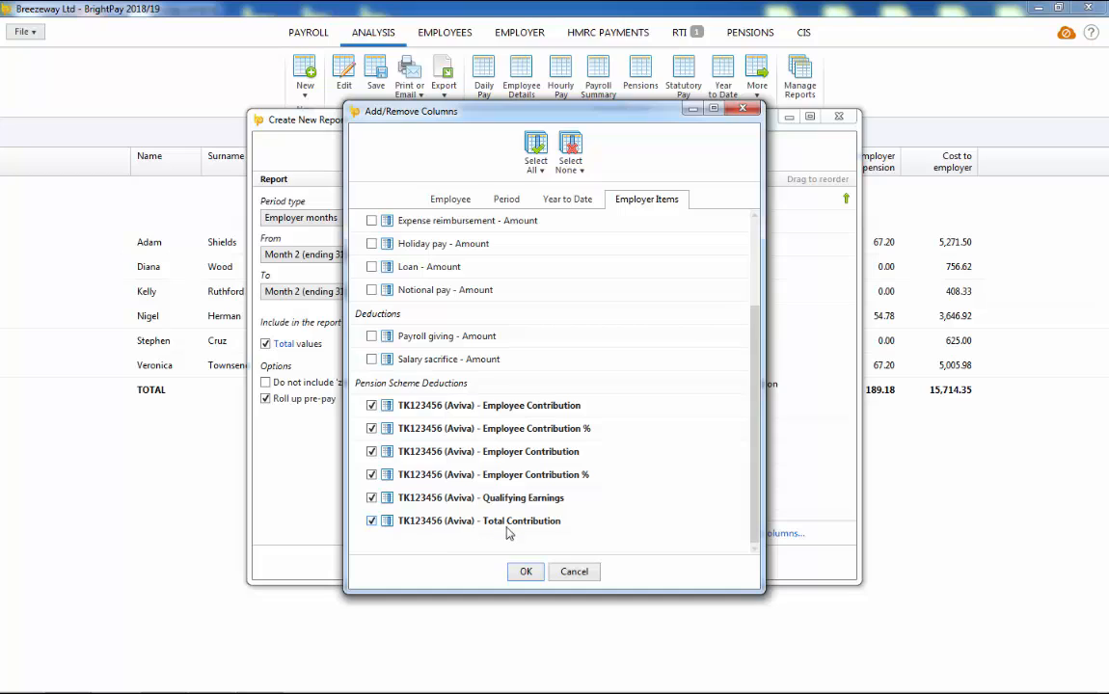
click(526, 572)
click(525, 564)
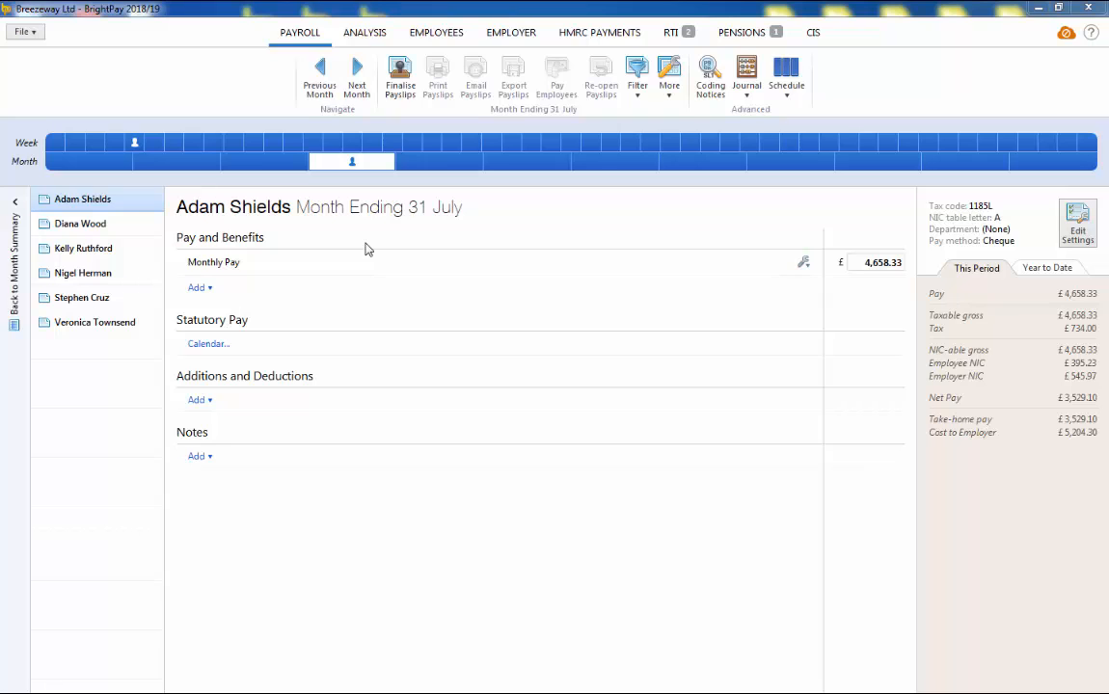
Set the second employee's monthly pay to £1,750.00 on the payslip for the month ending 31 July
click(141, 229)
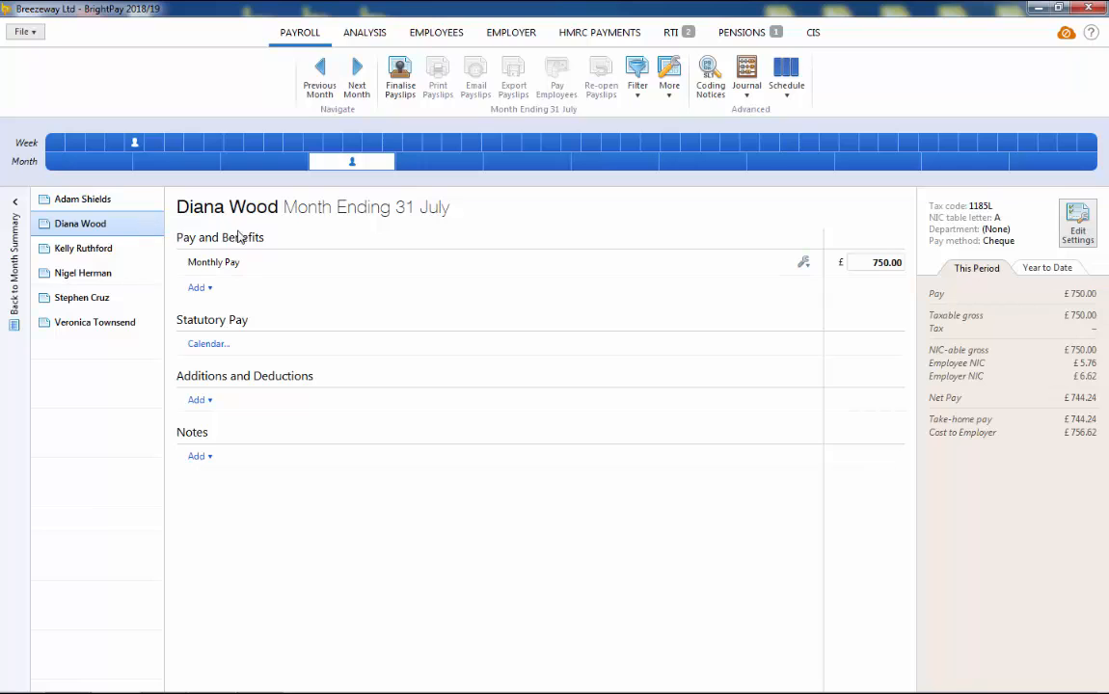
click(869, 262)
text(1)
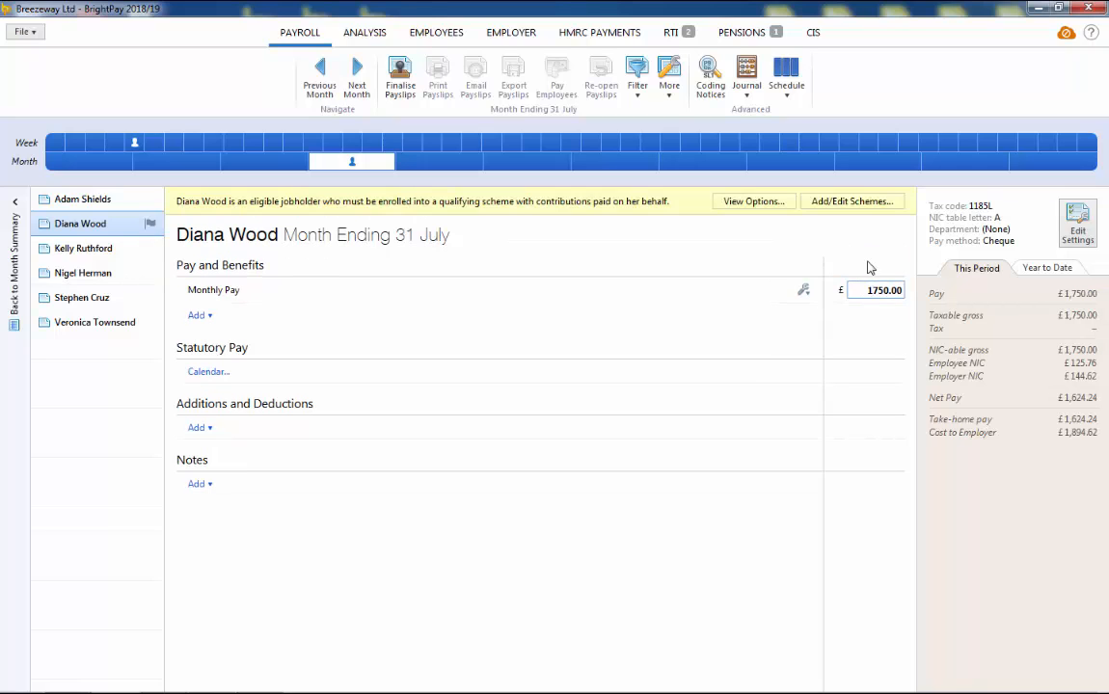
key(Tab)
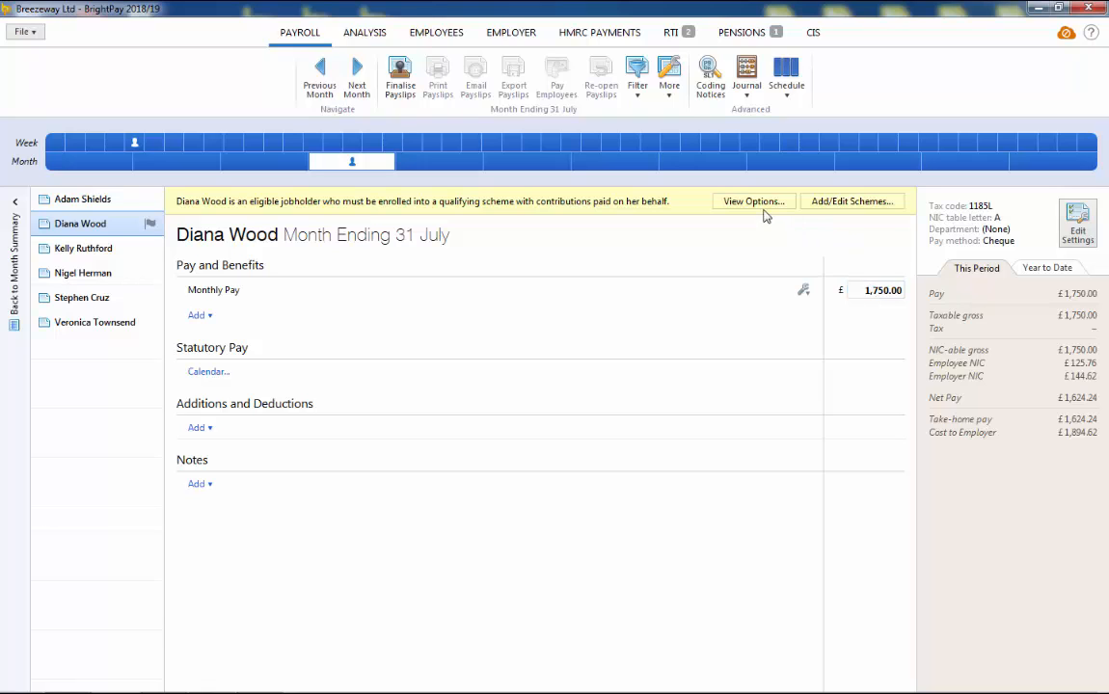